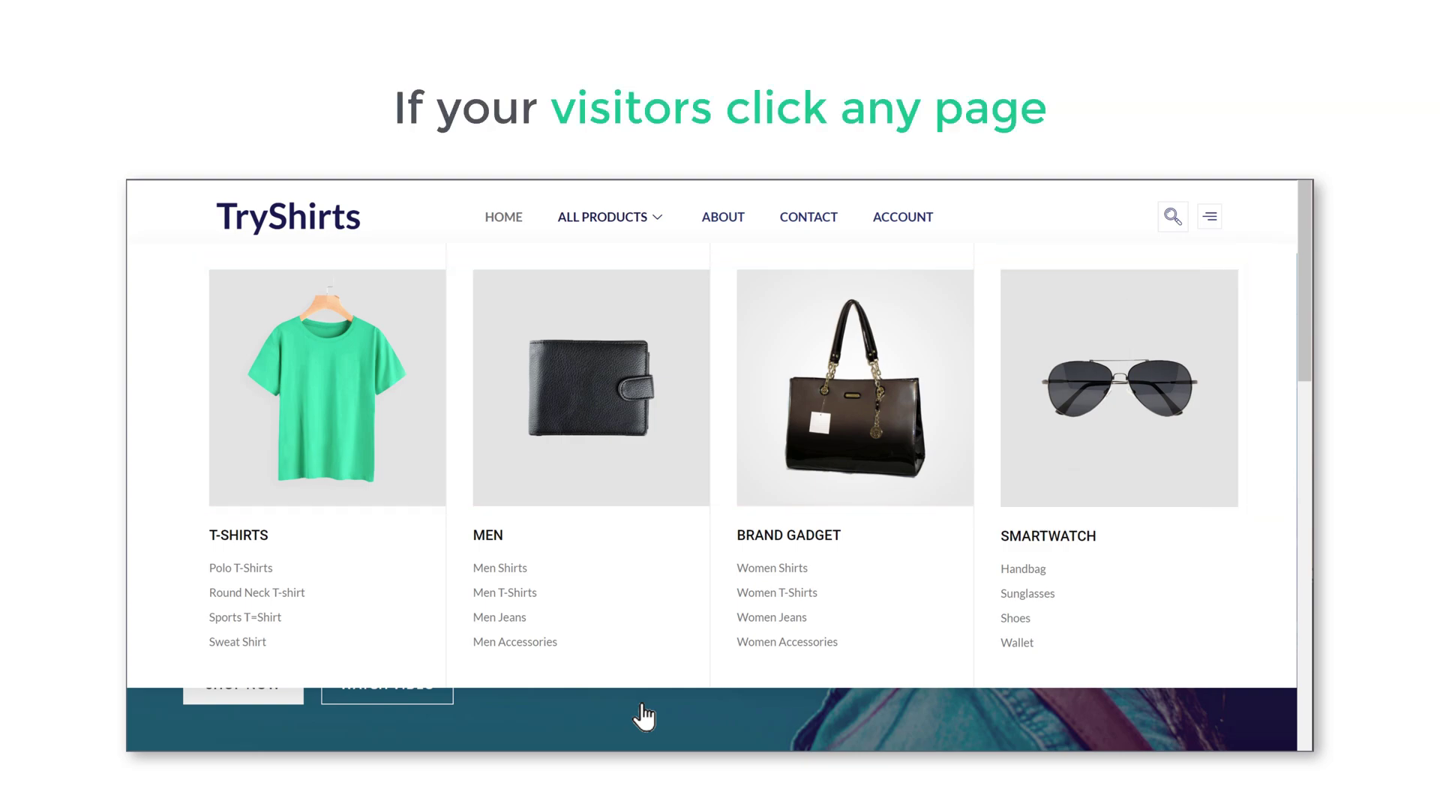
left_click(237, 576)
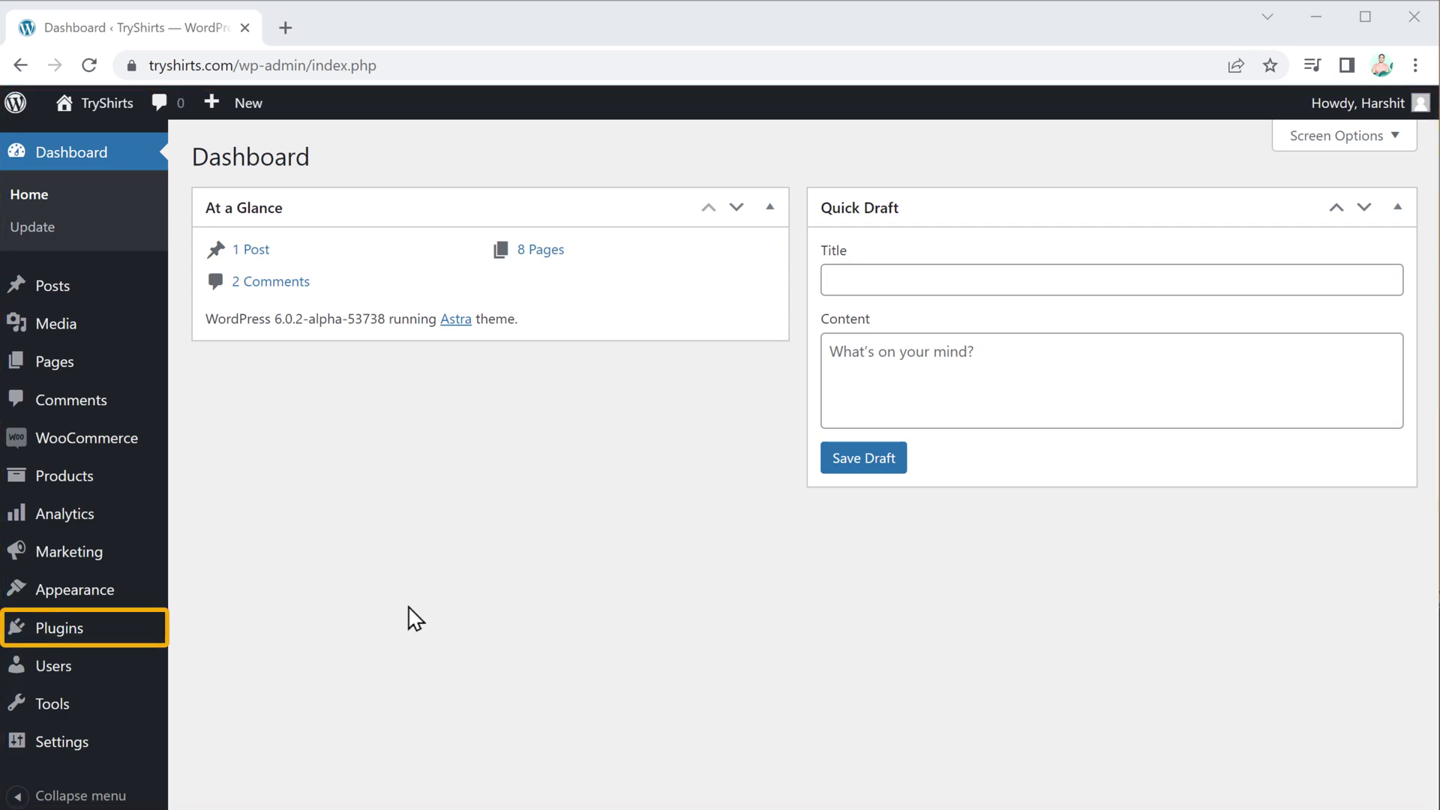
Find the ElementsKit Elementor addons plugin in the plugin directory, then install and activate it.
mouse_move(76, 632)
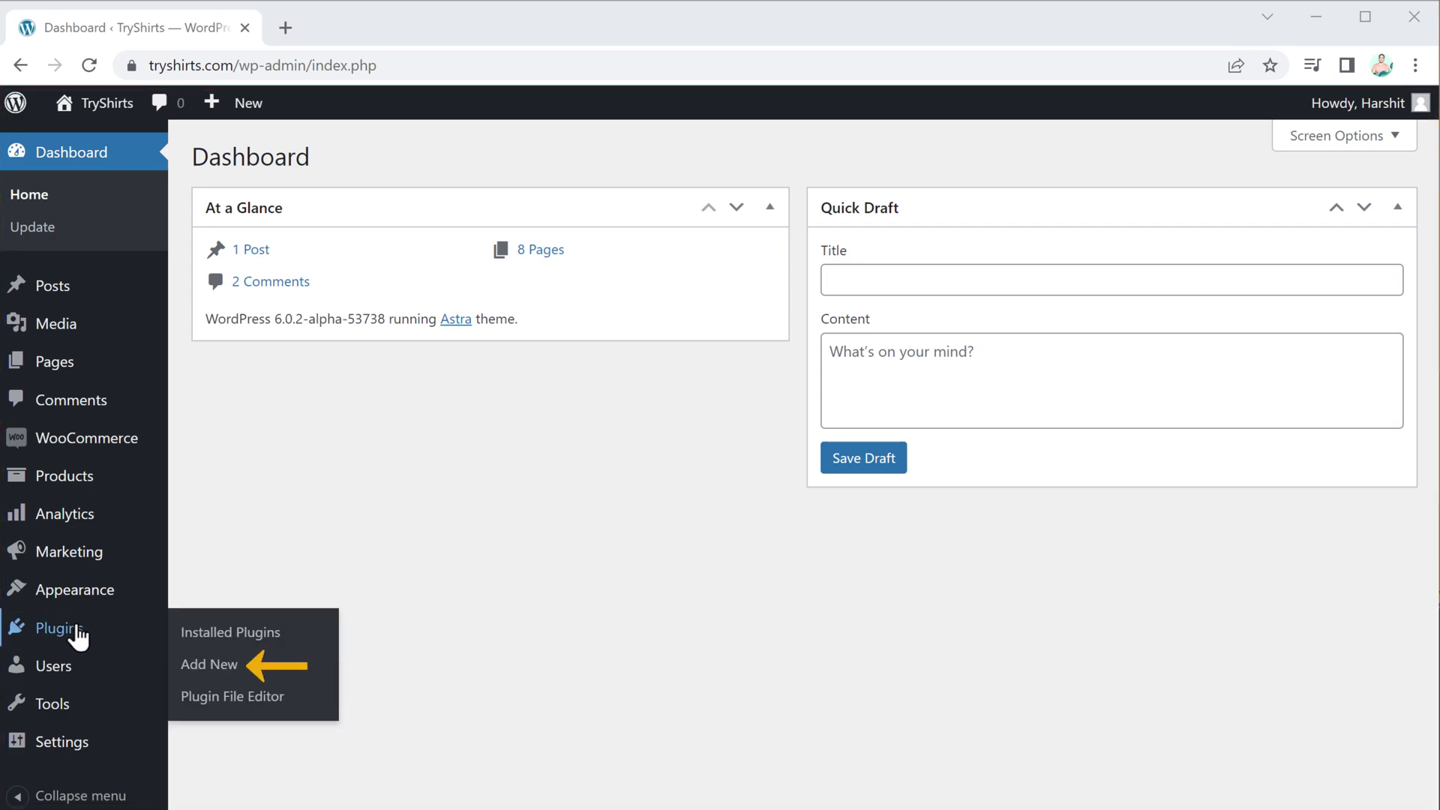
left_click(200, 667)
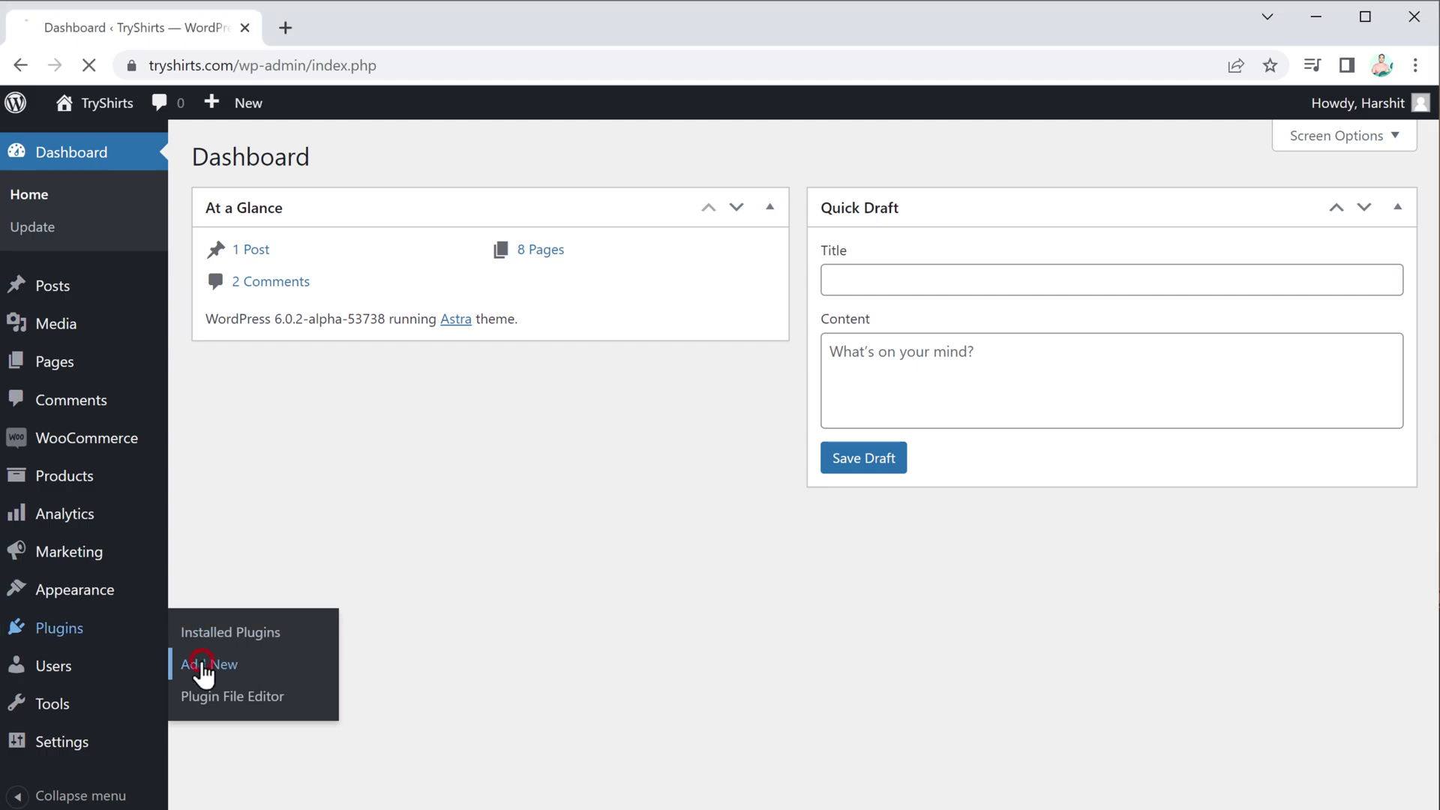
left_click(1155, 220)
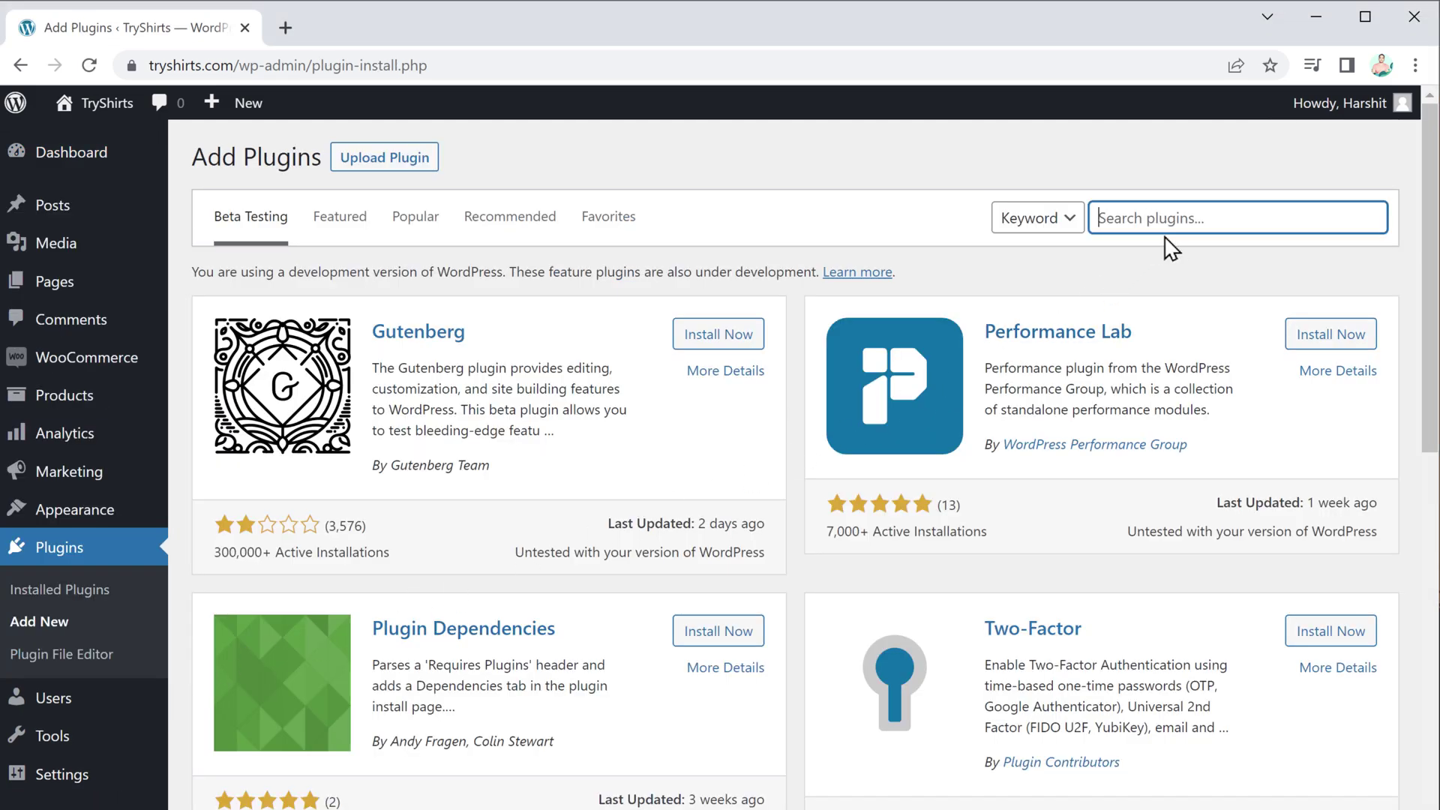
type("ElementsKit")
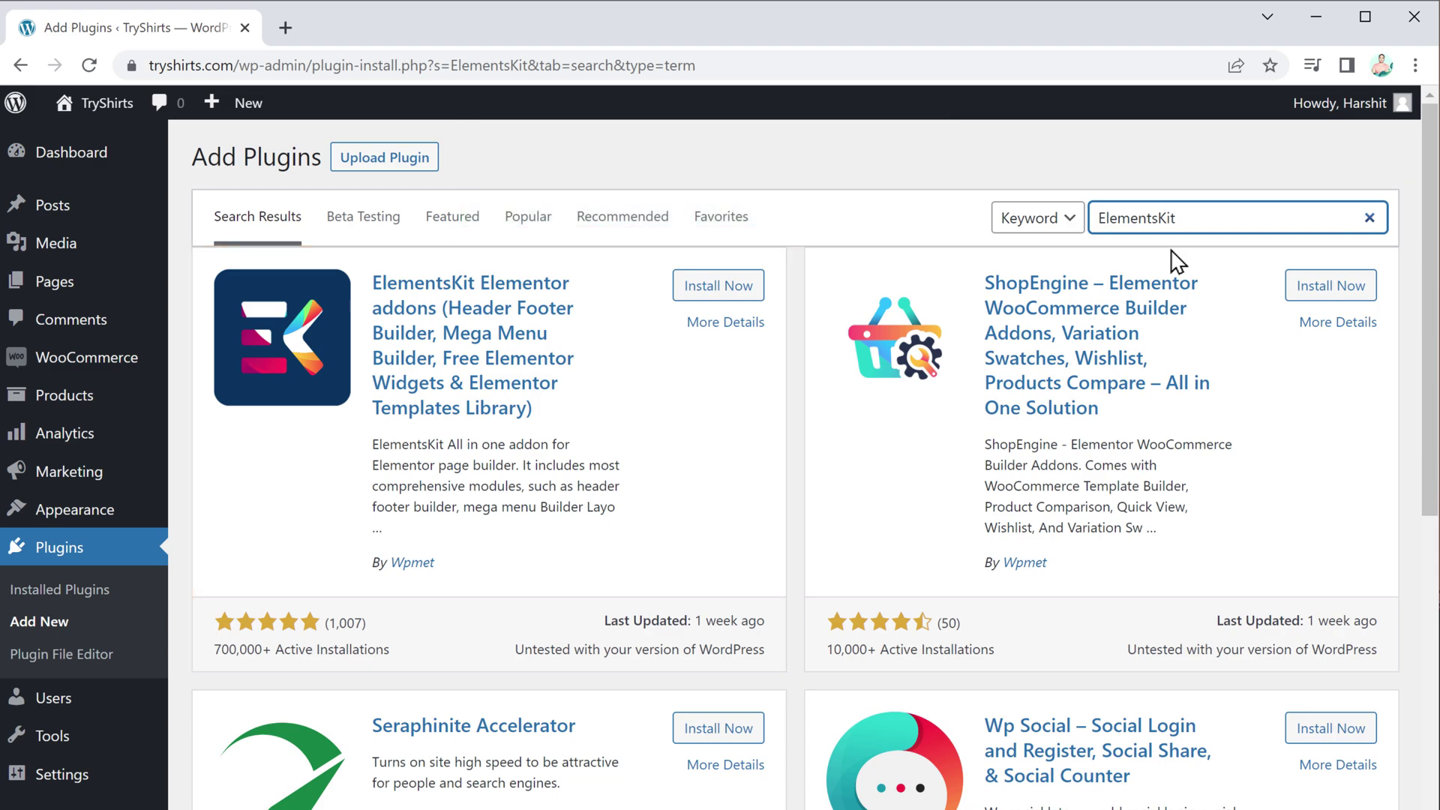
left_click(717, 286)
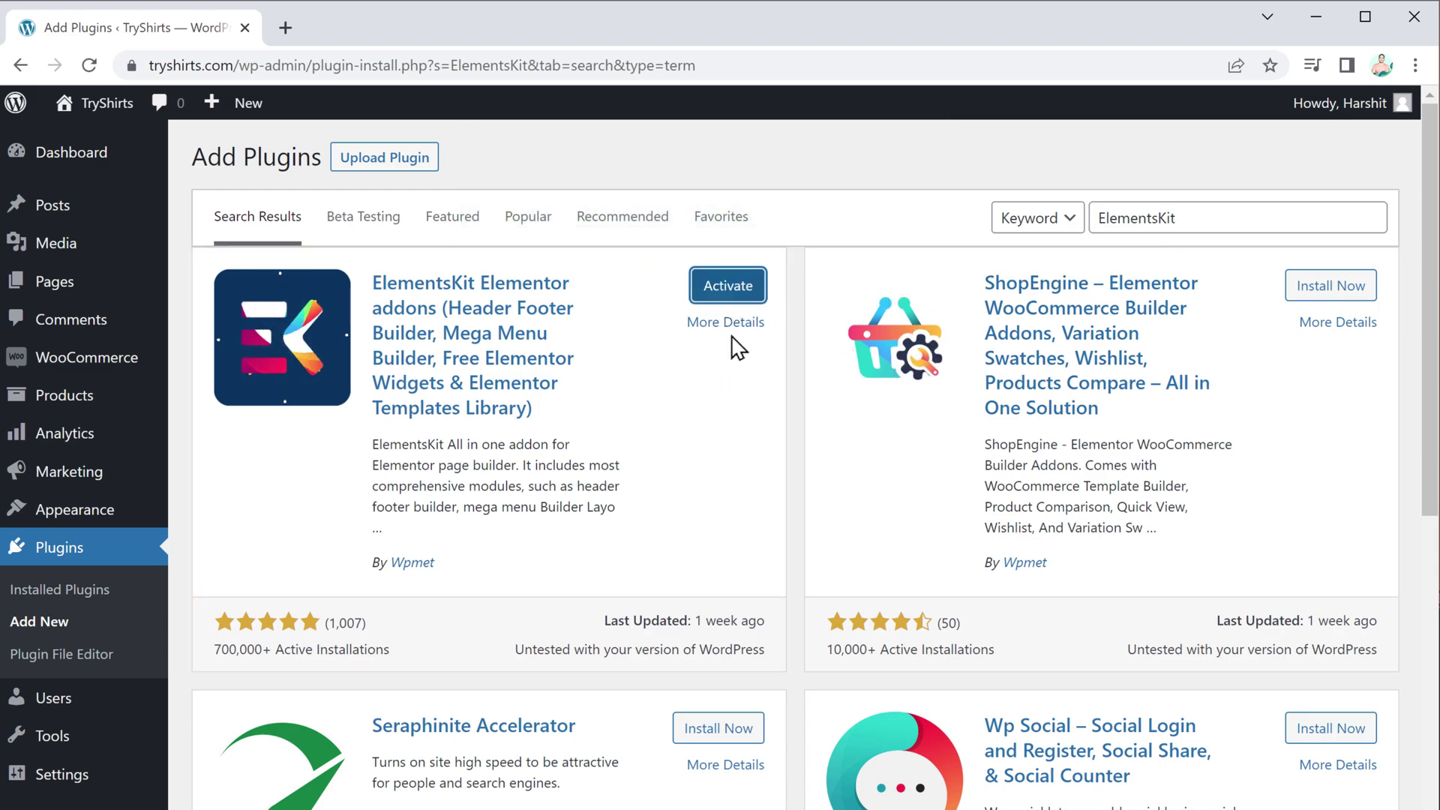
left_click(726, 296)
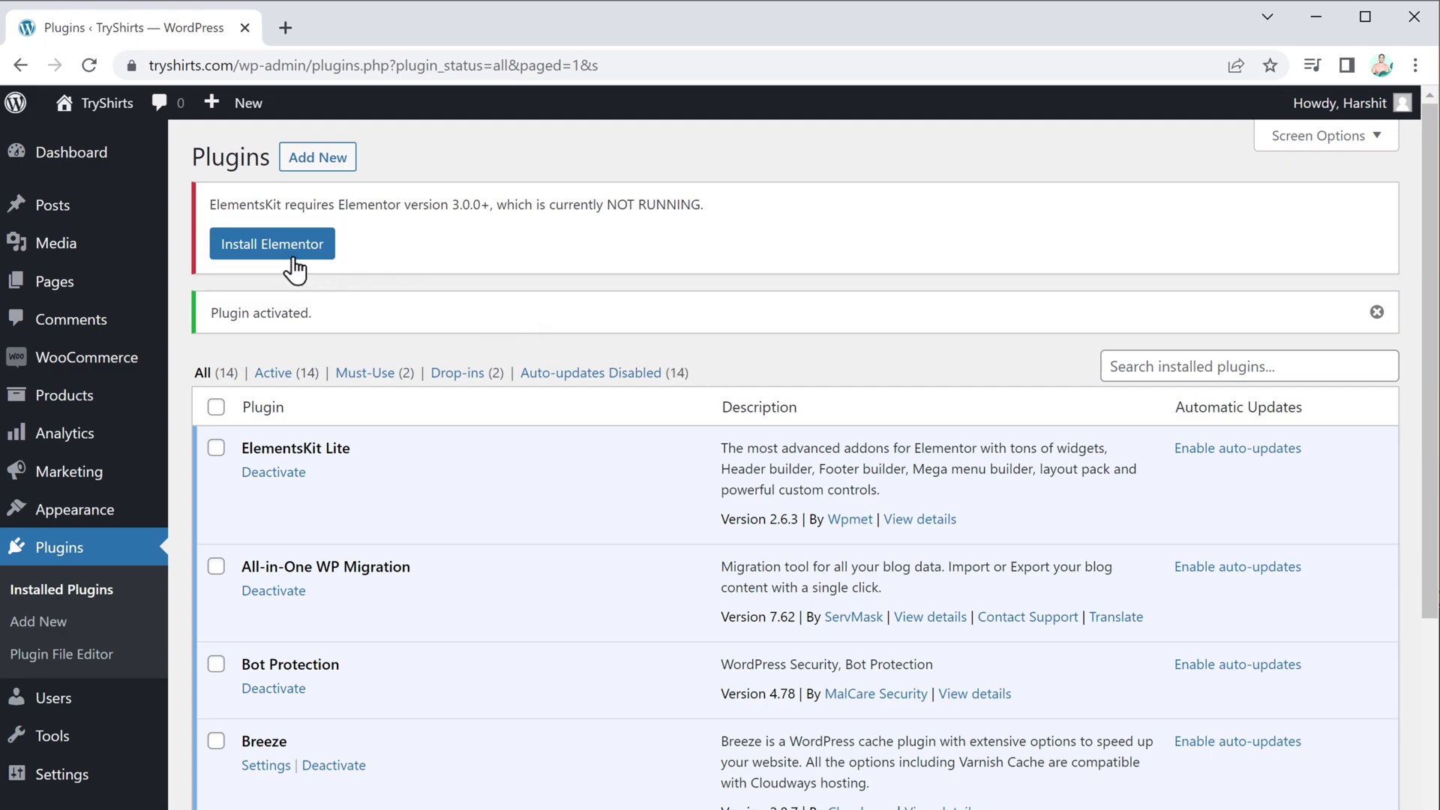
Install and activate the Elementor plugin that ElementsKit requires.
left_click(266, 251)
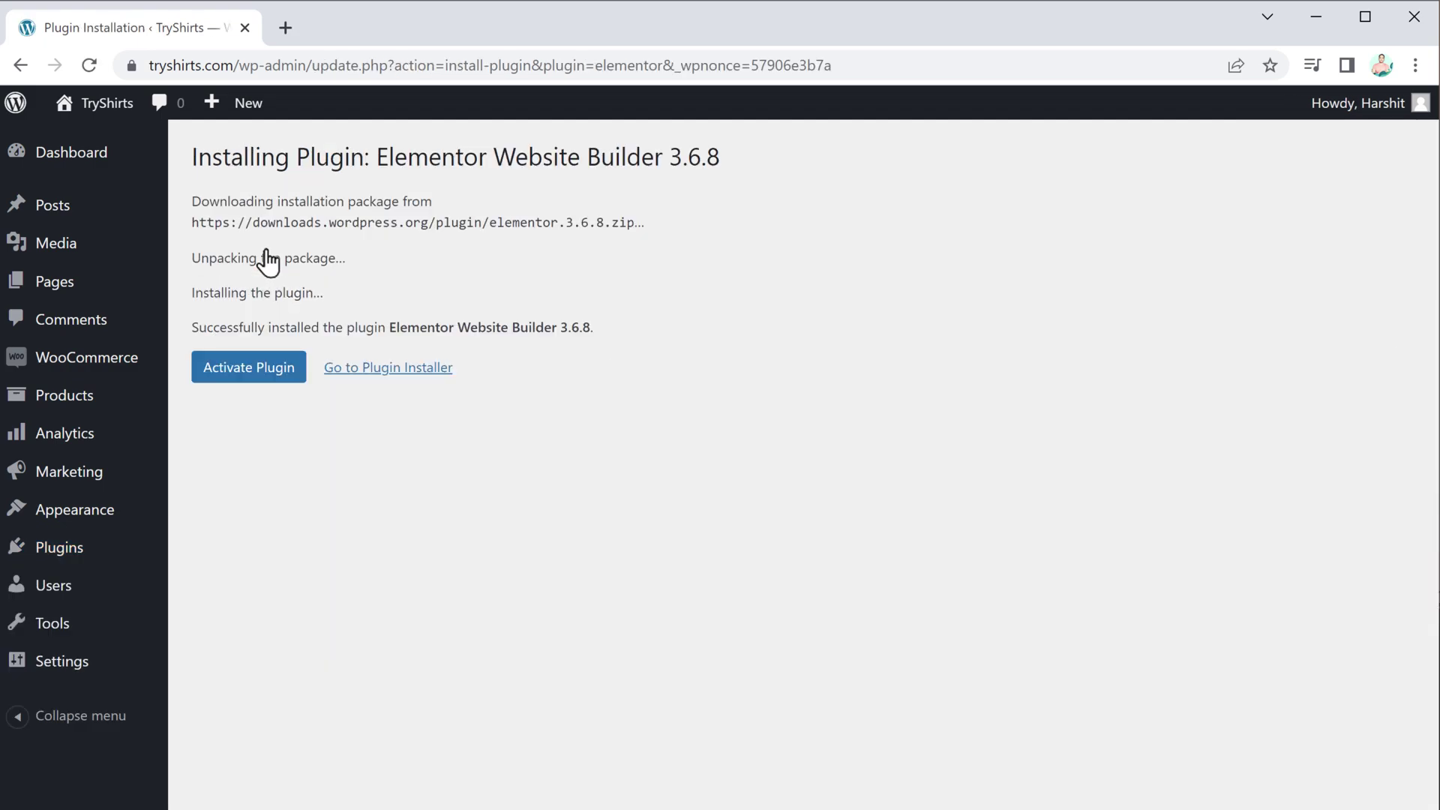
left_click(244, 373)
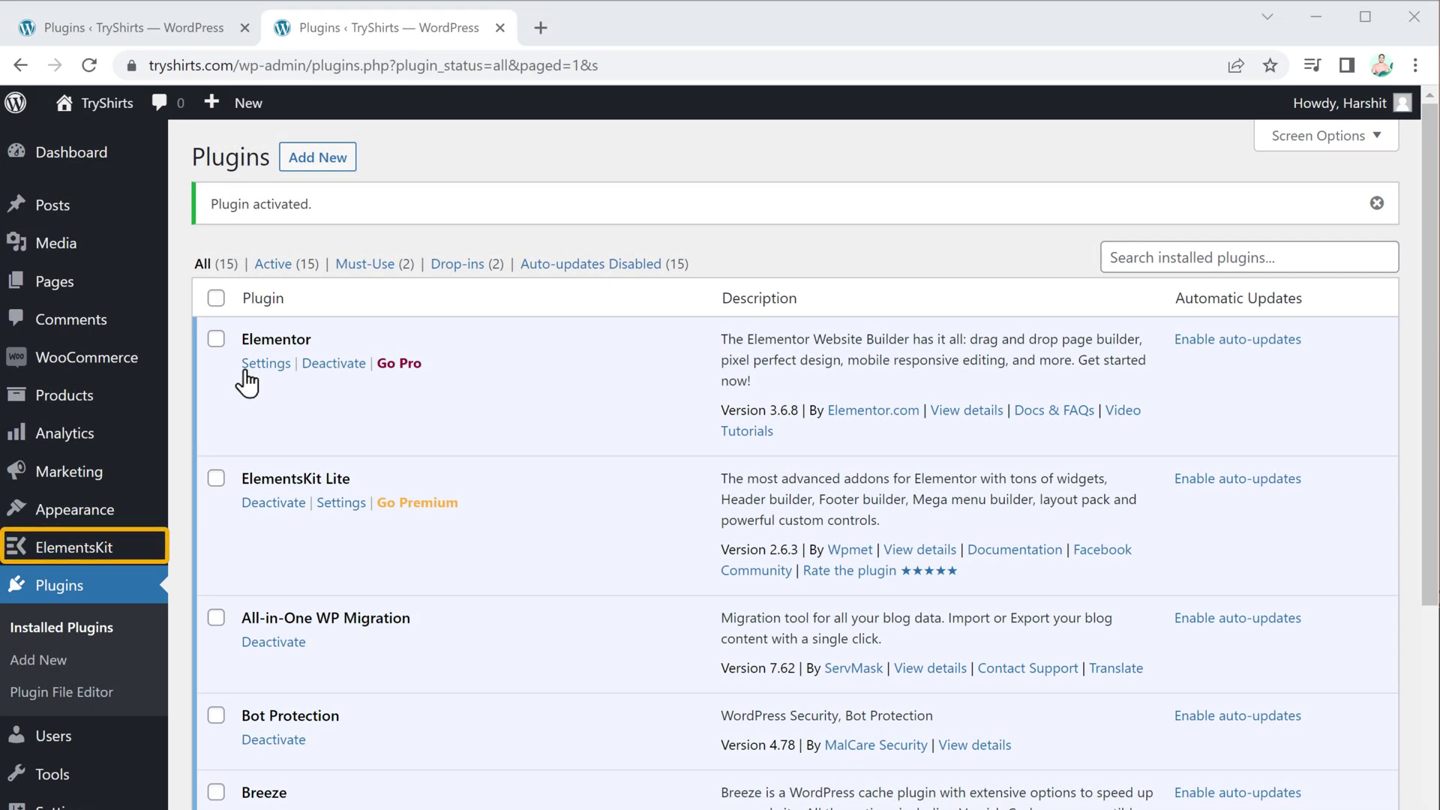
Create an ElementsKit header template titled Header, set it to active, and open its content for editing.
mouse_move(79, 555)
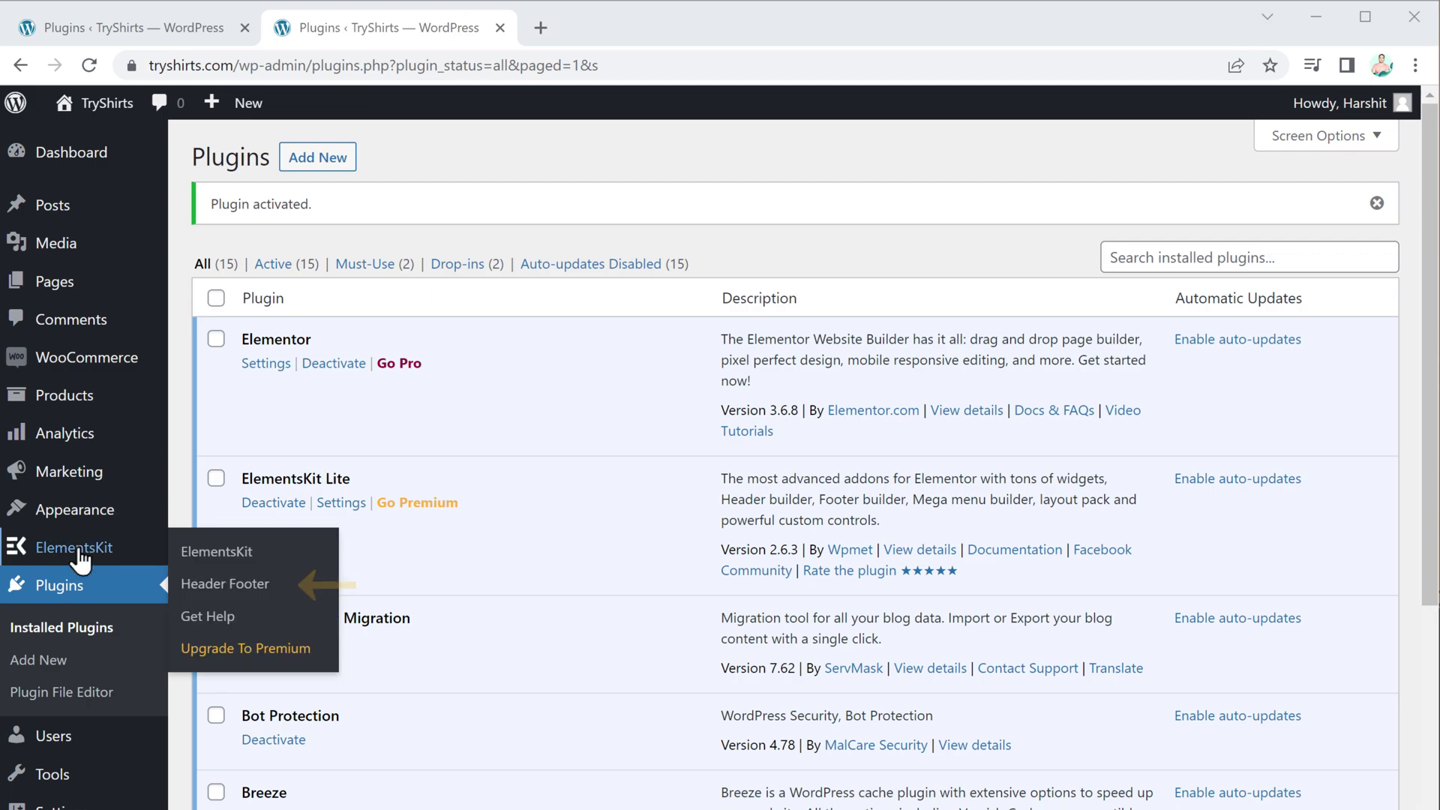
left_click(213, 585)
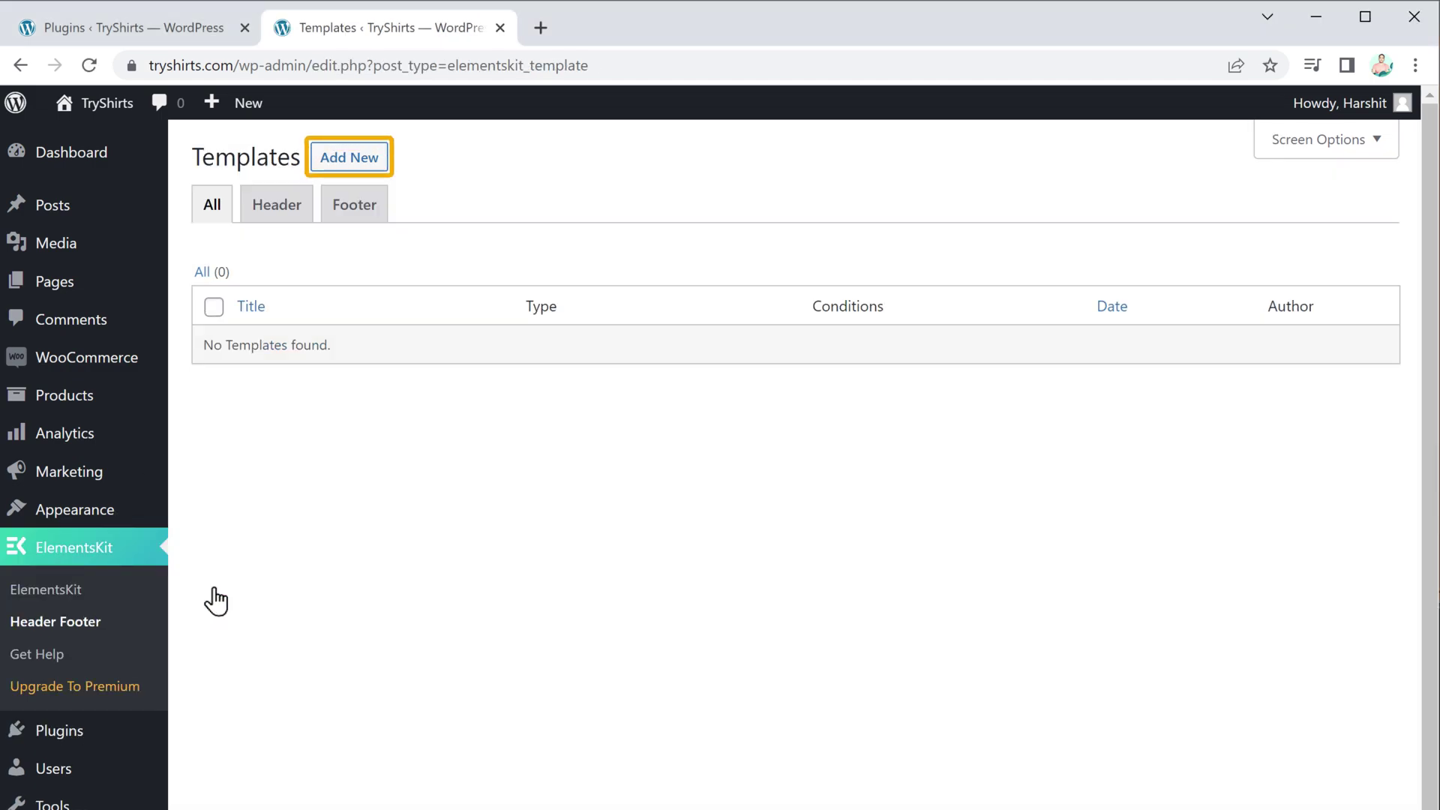
left_click(349, 159)
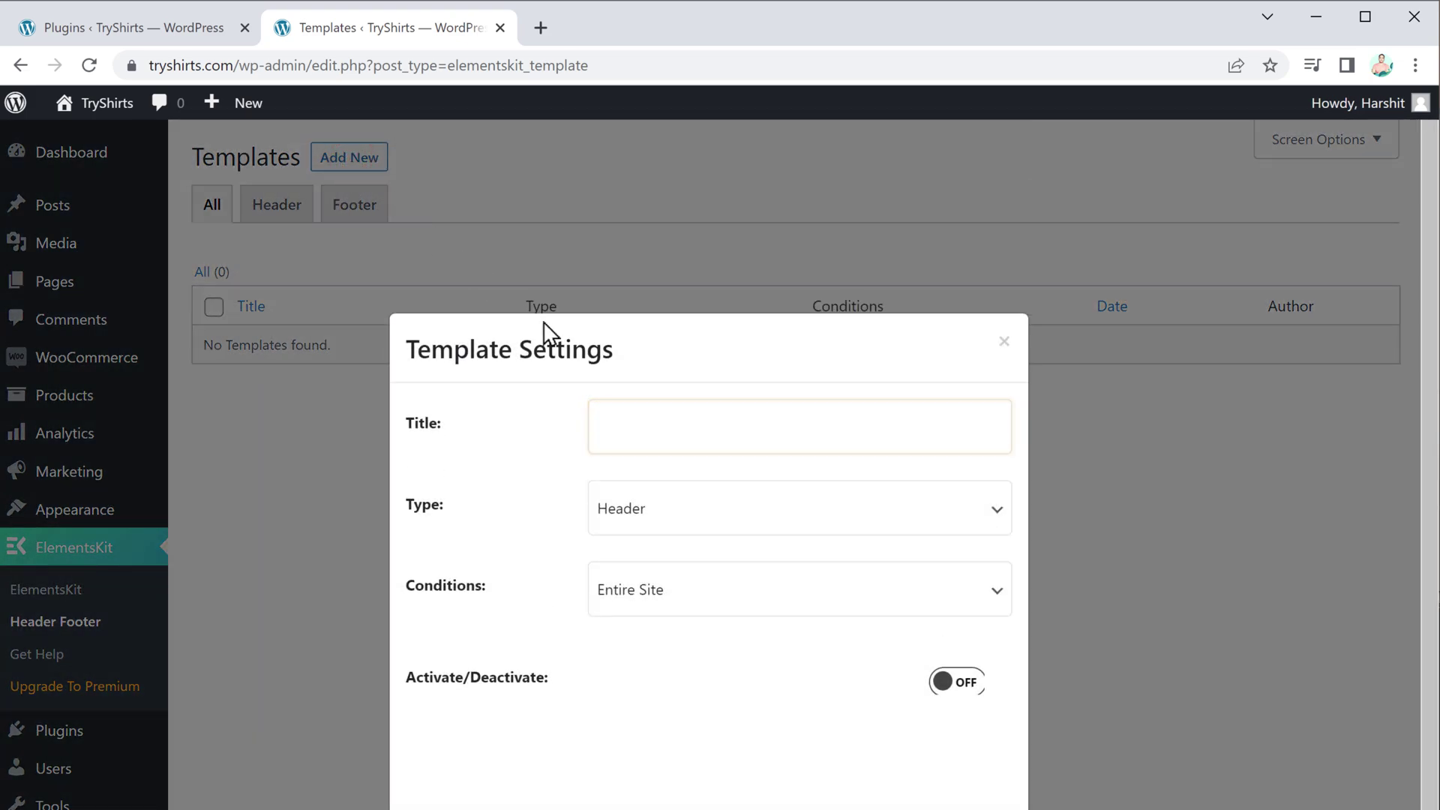
left_click(629, 420)
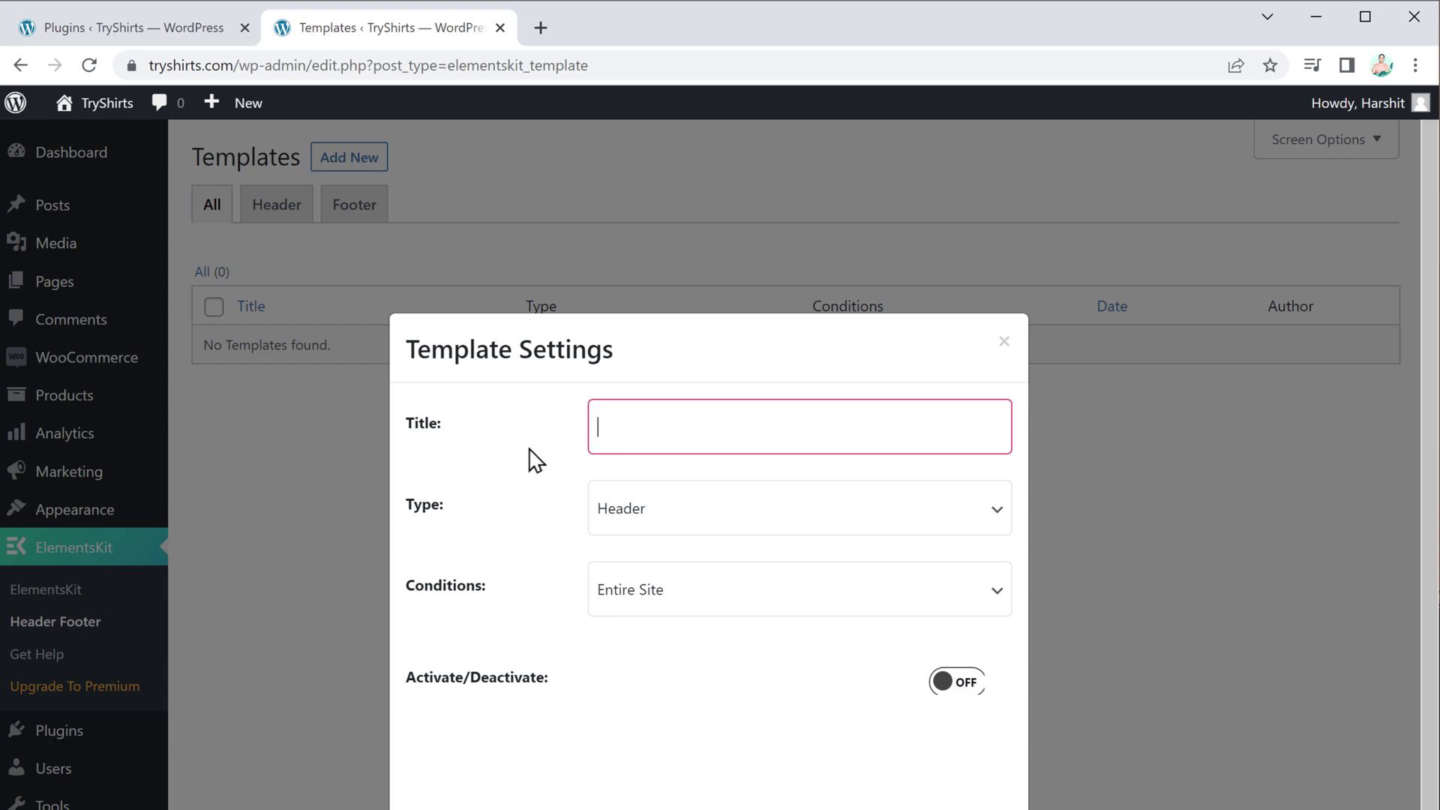
type("Header")
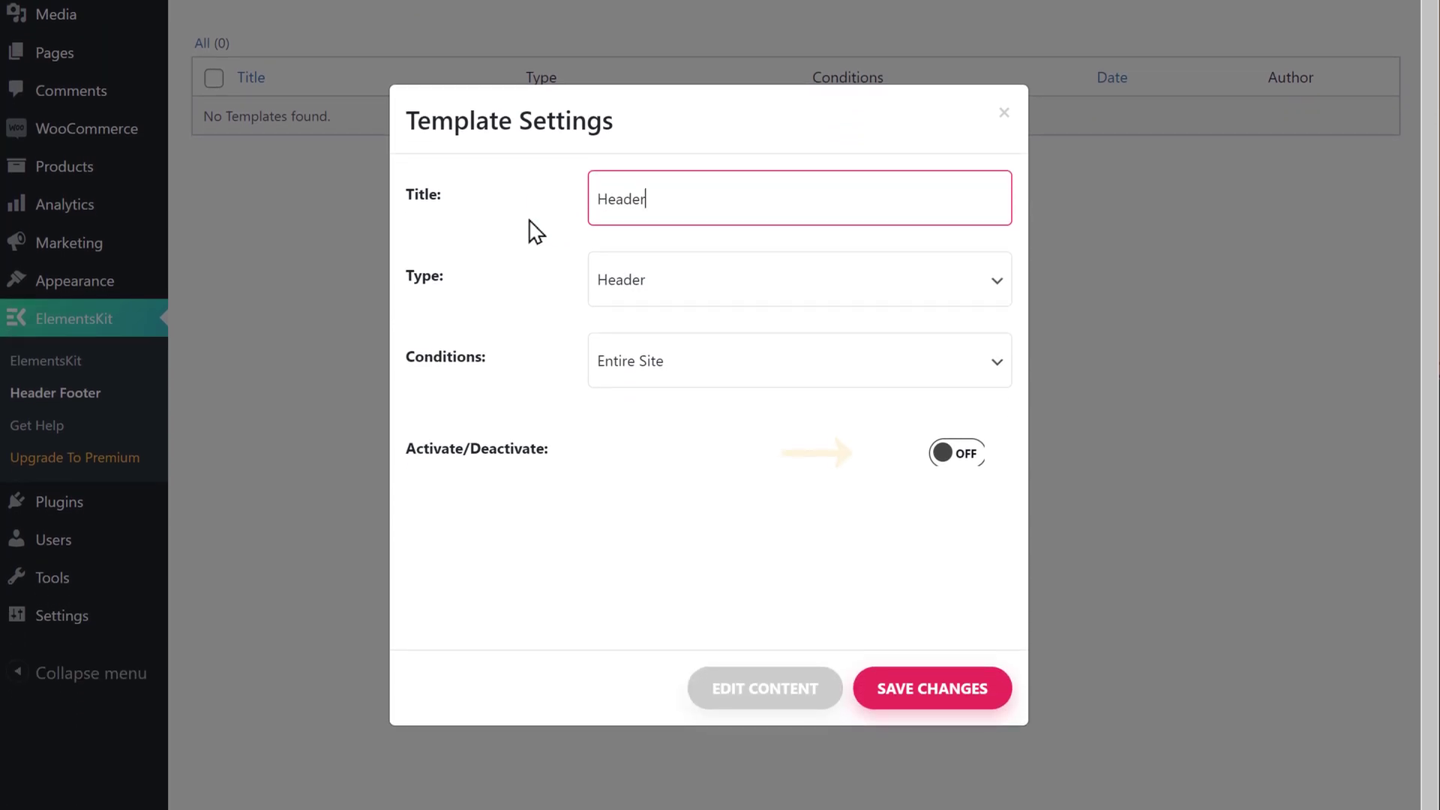
left_click(961, 463)
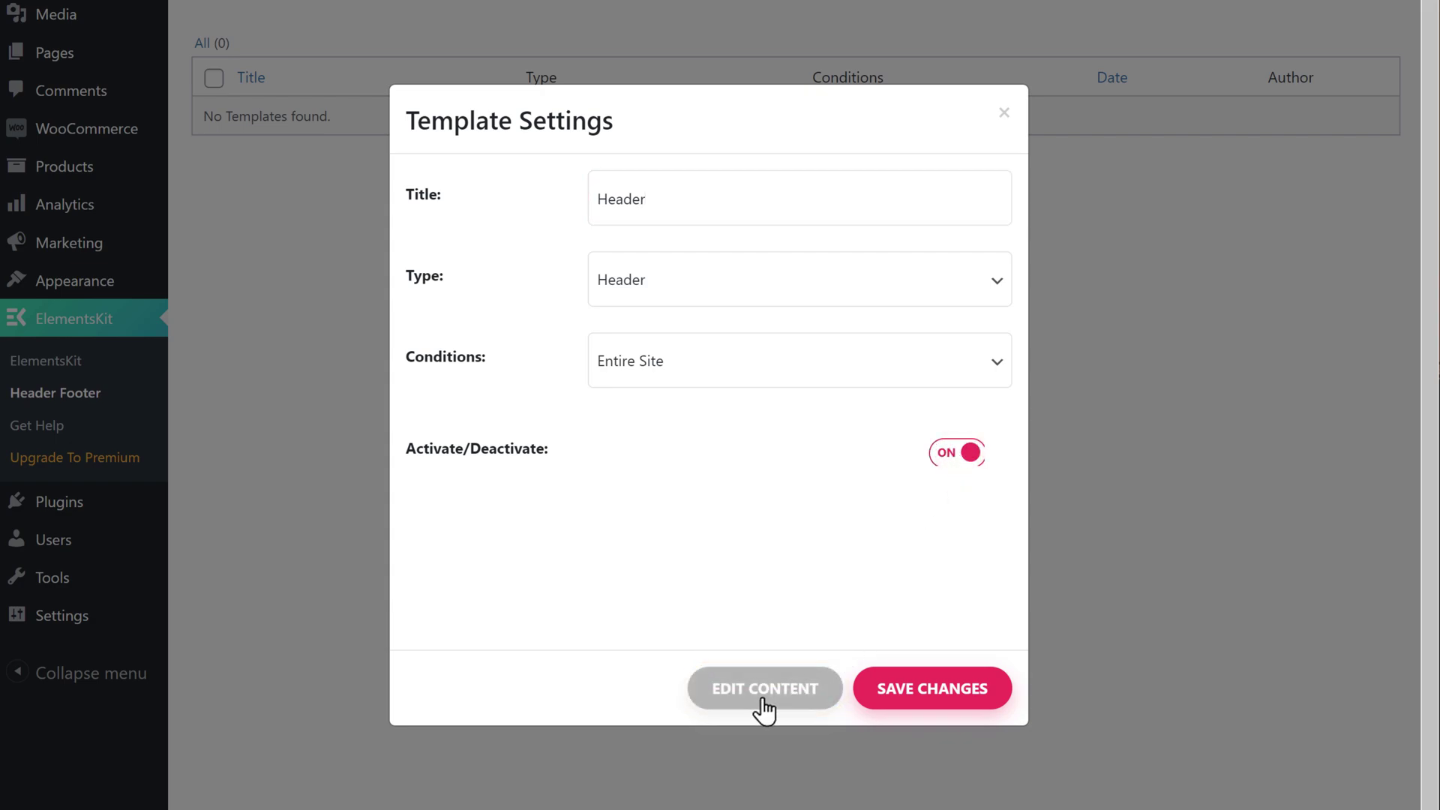
left_click(765, 703)
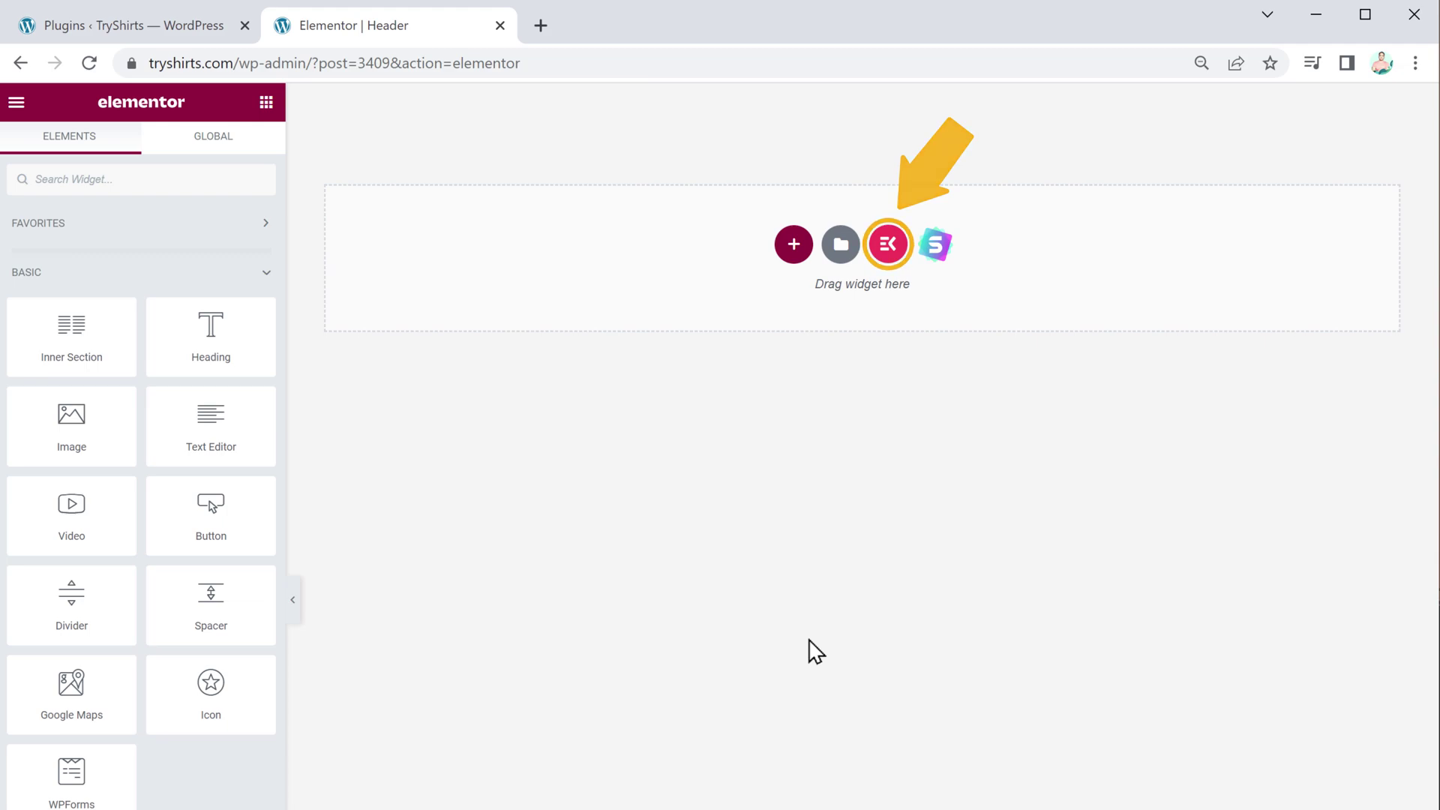
Insert the Header – Section 5 layout from the Header category of the ElementsKit section library.
left_click(888, 253)
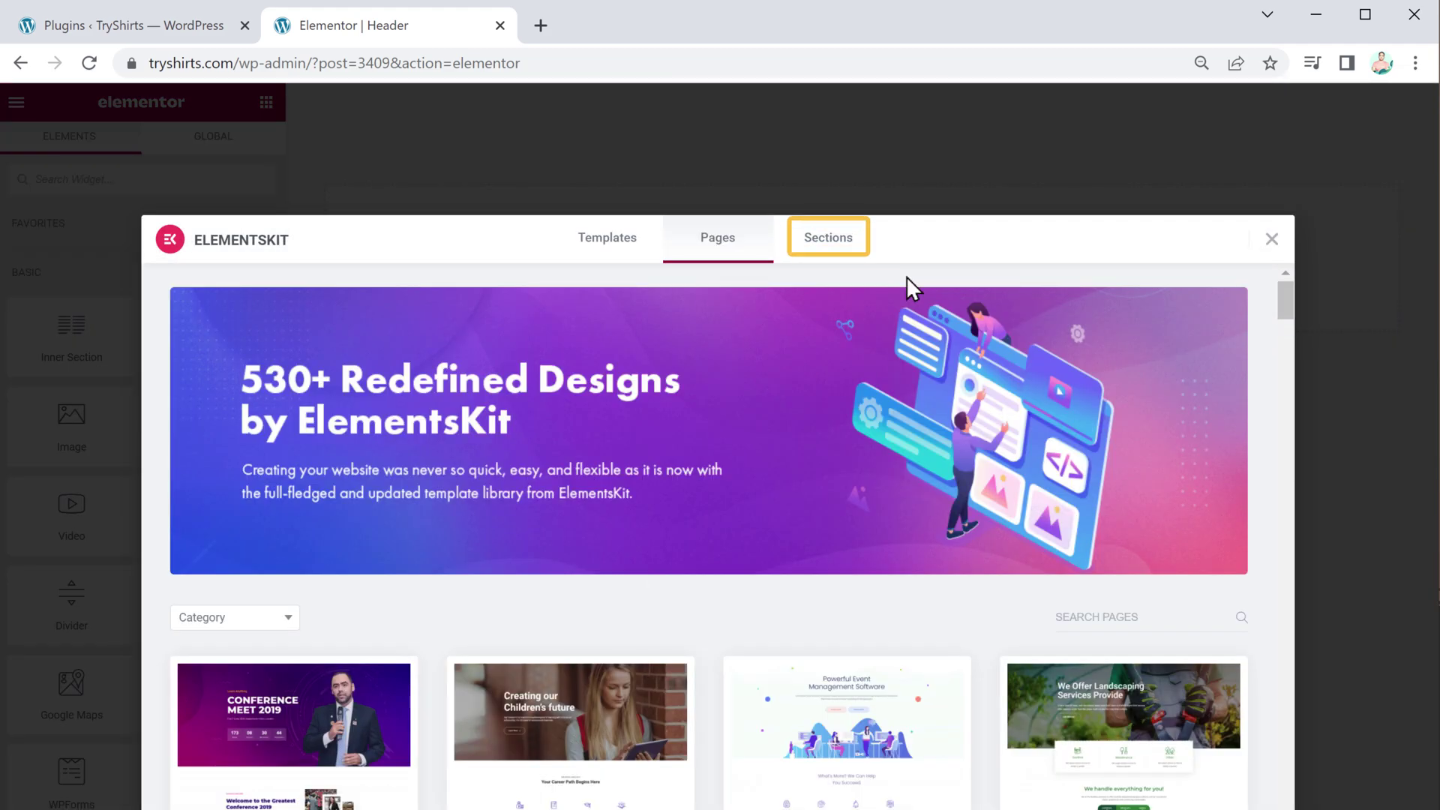
left_click(830, 245)
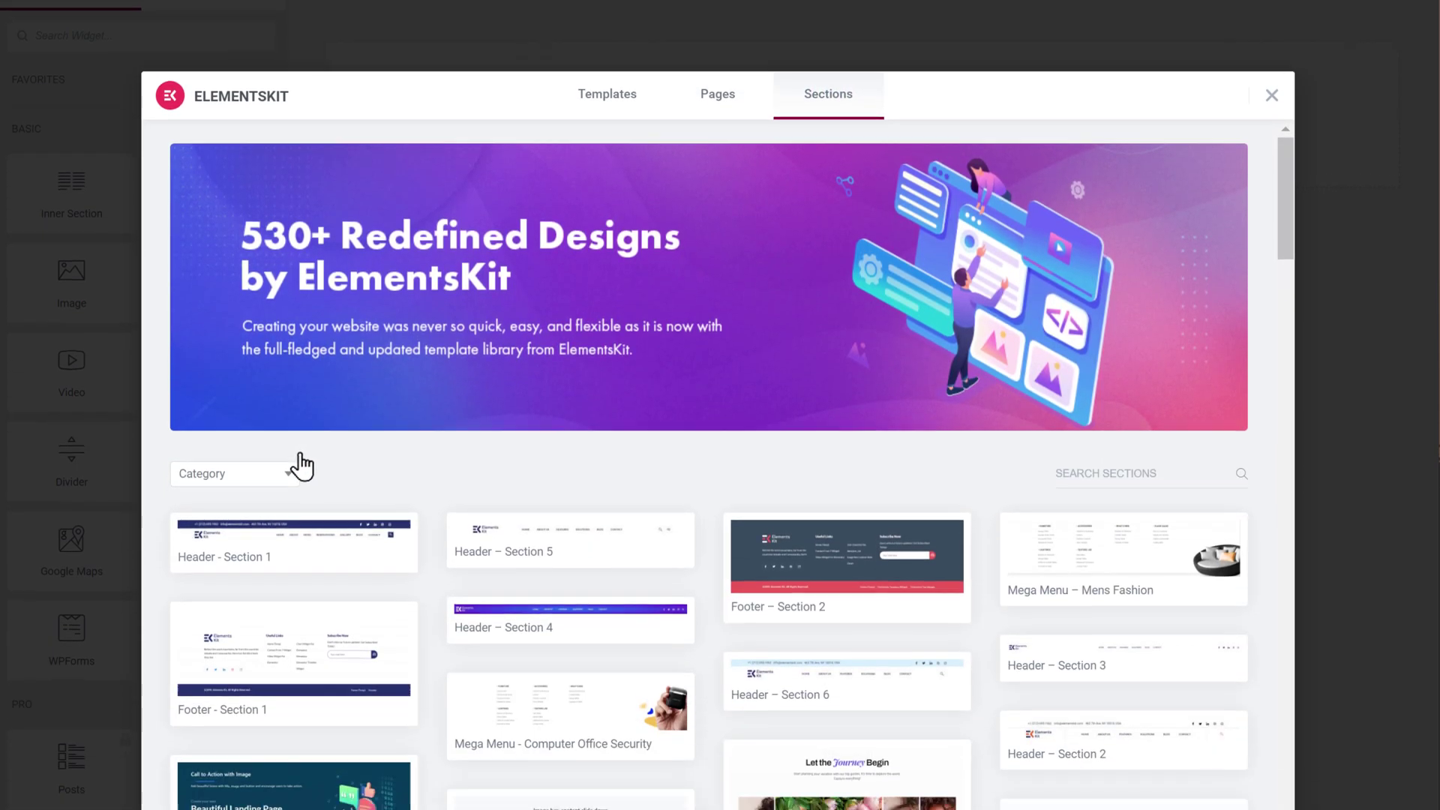
left_click(285, 617)
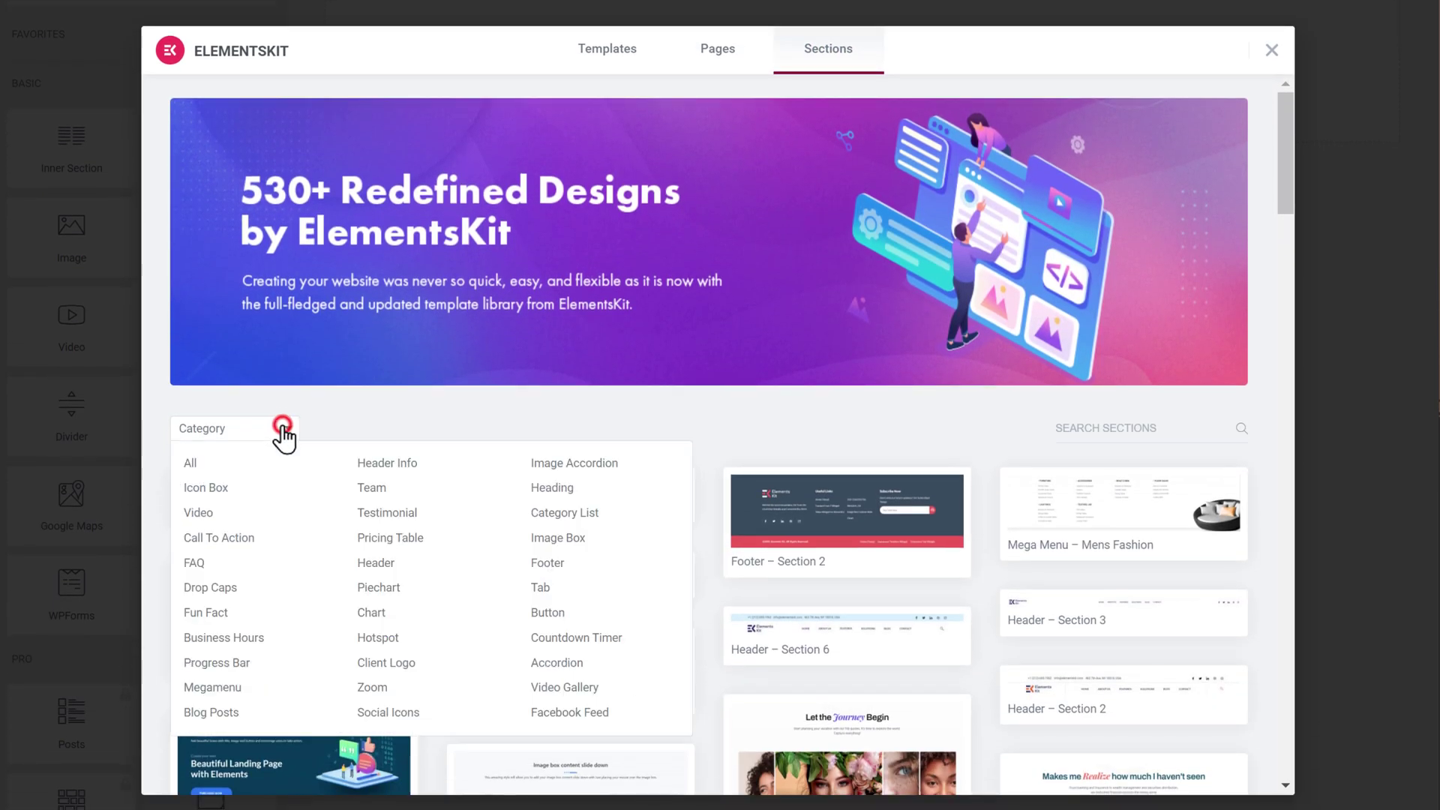
left_click(369, 564)
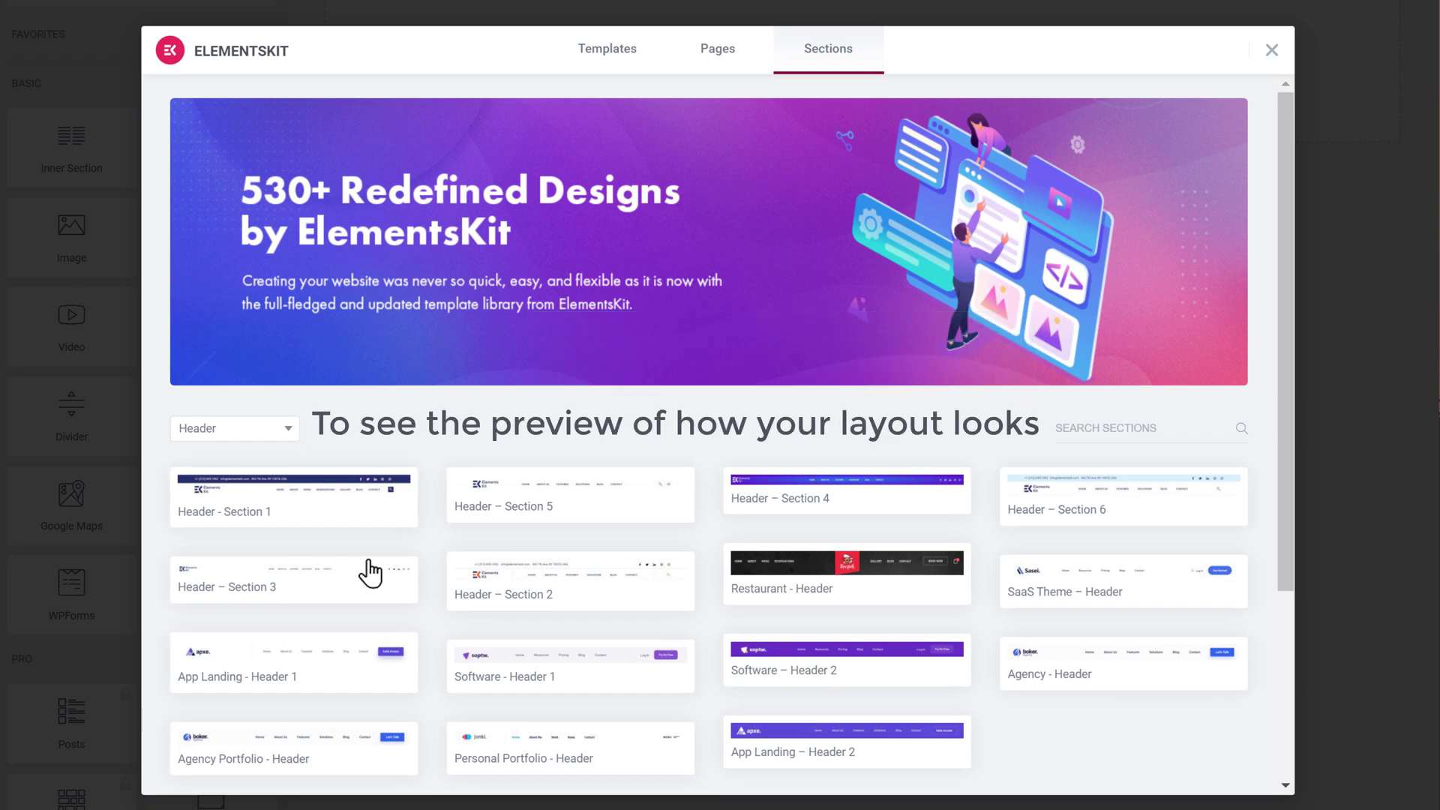
left_click(574, 489)
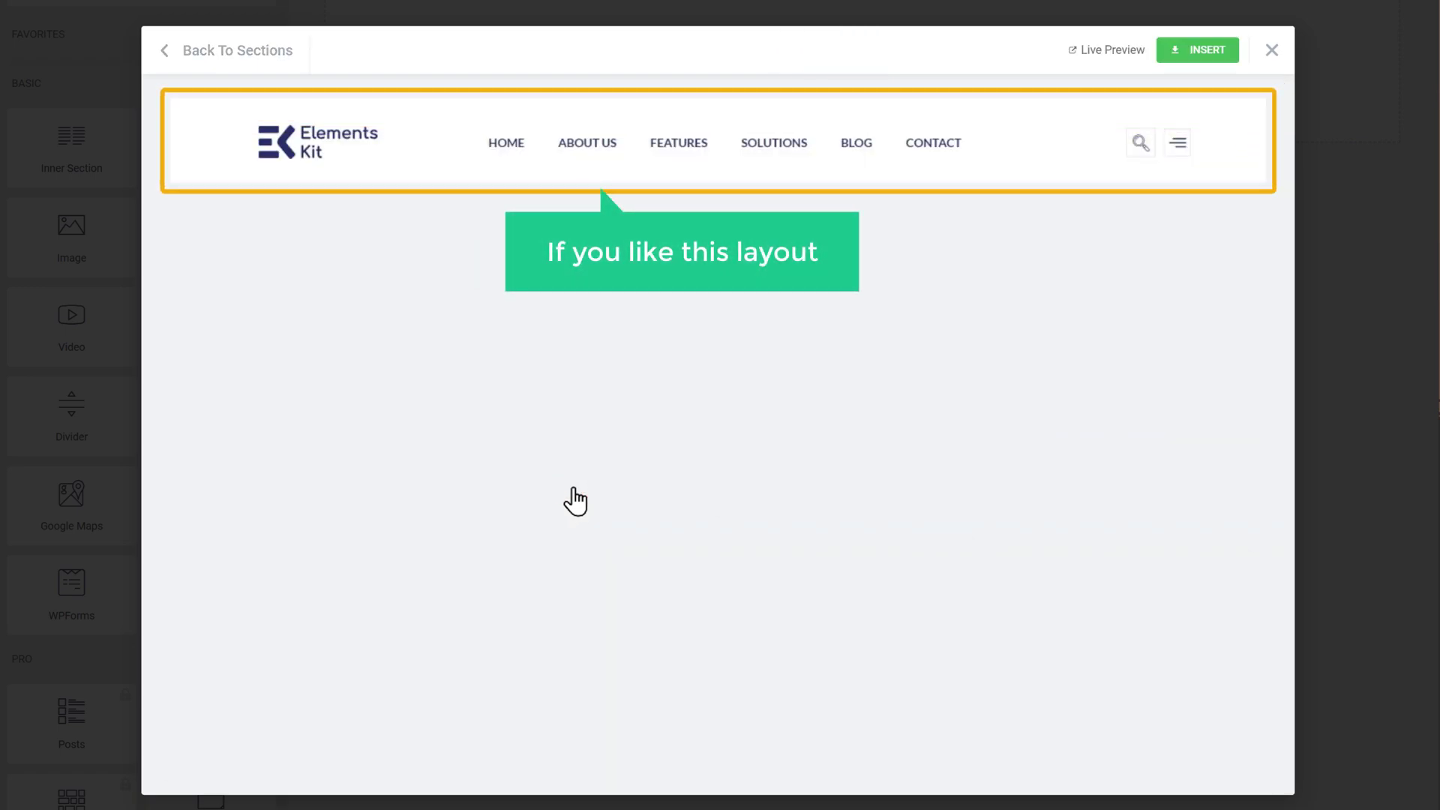
left_click(1201, 53)
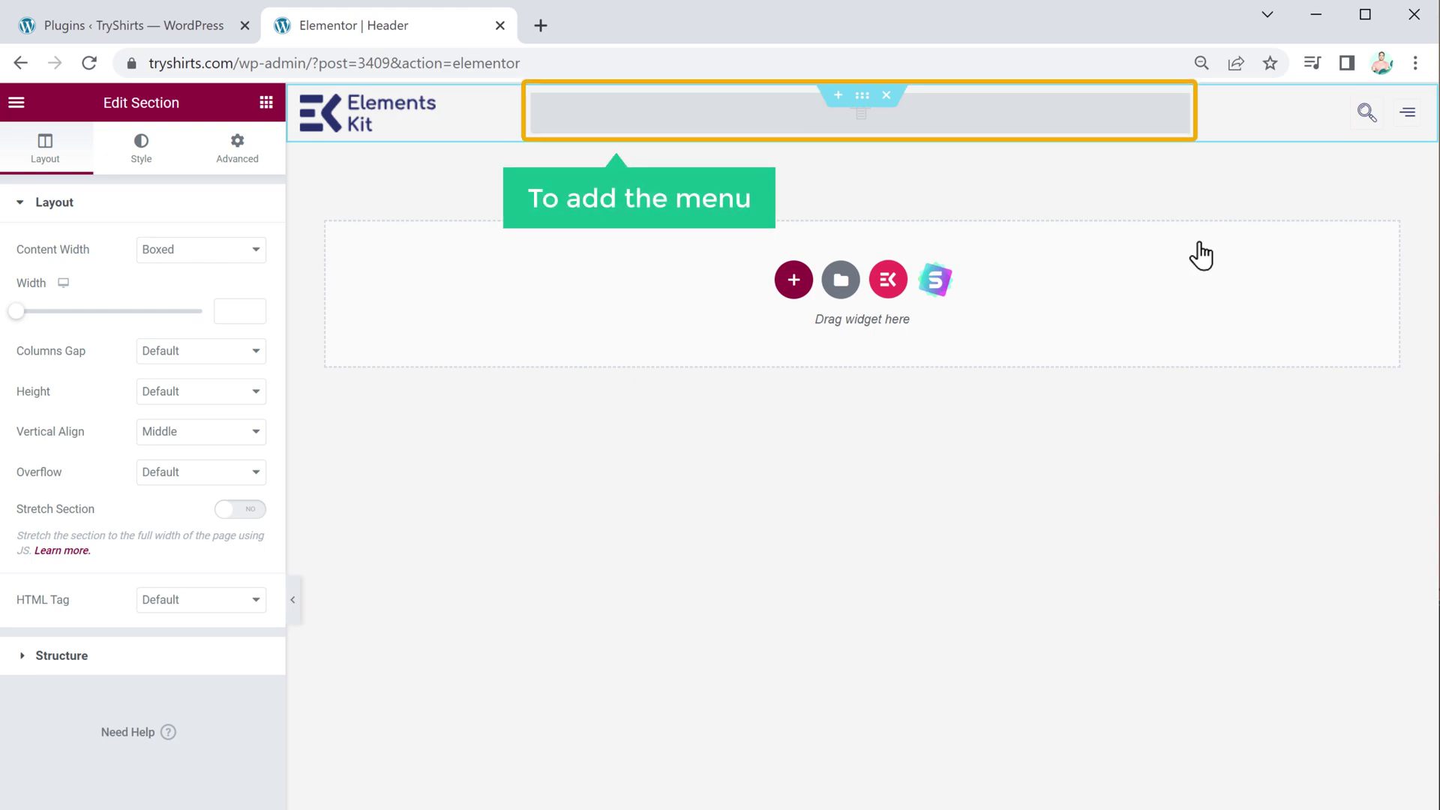
Assign Main Menu to the ElementsKit Nav Menu widget in the header.
left_click(912, 124)
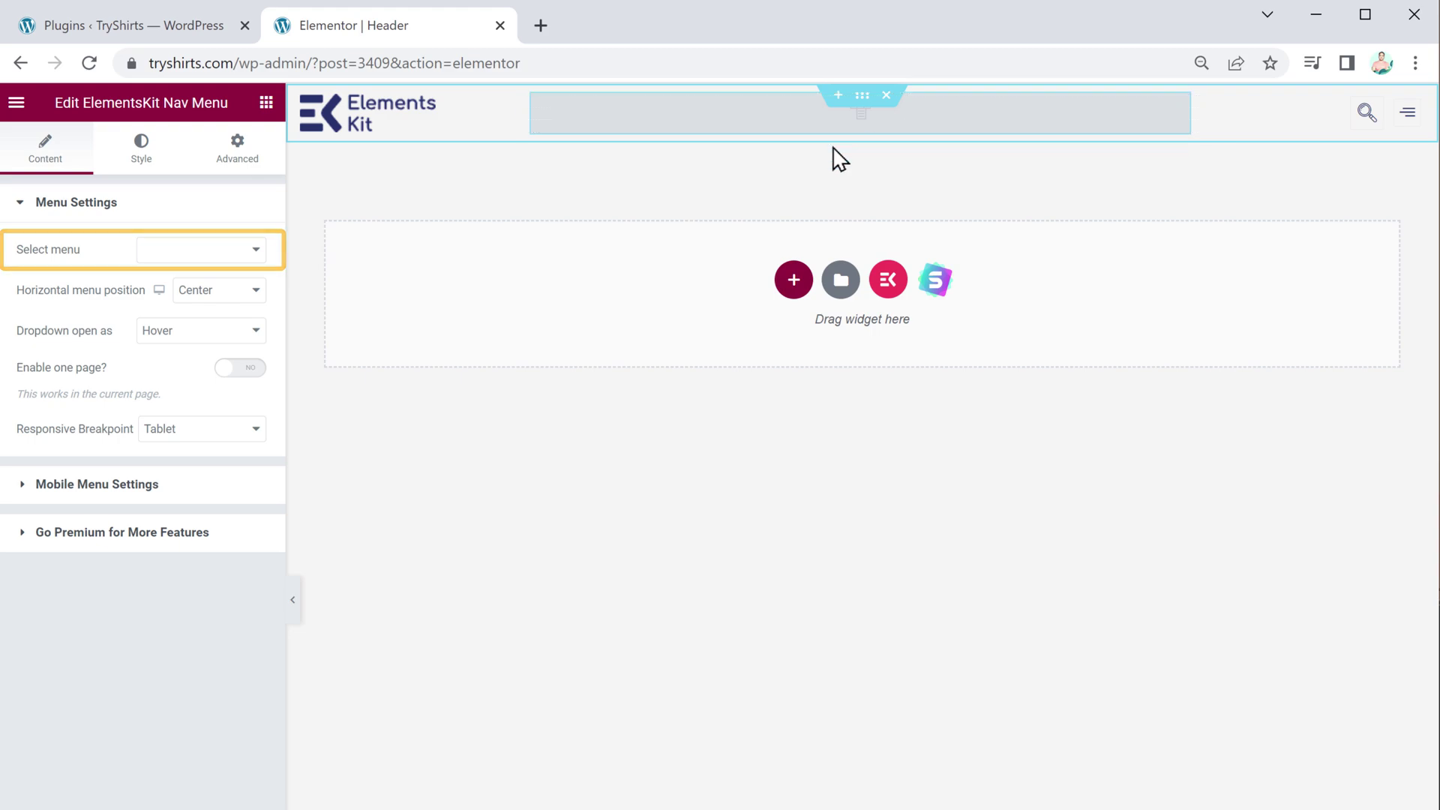
left_click(261, 259)
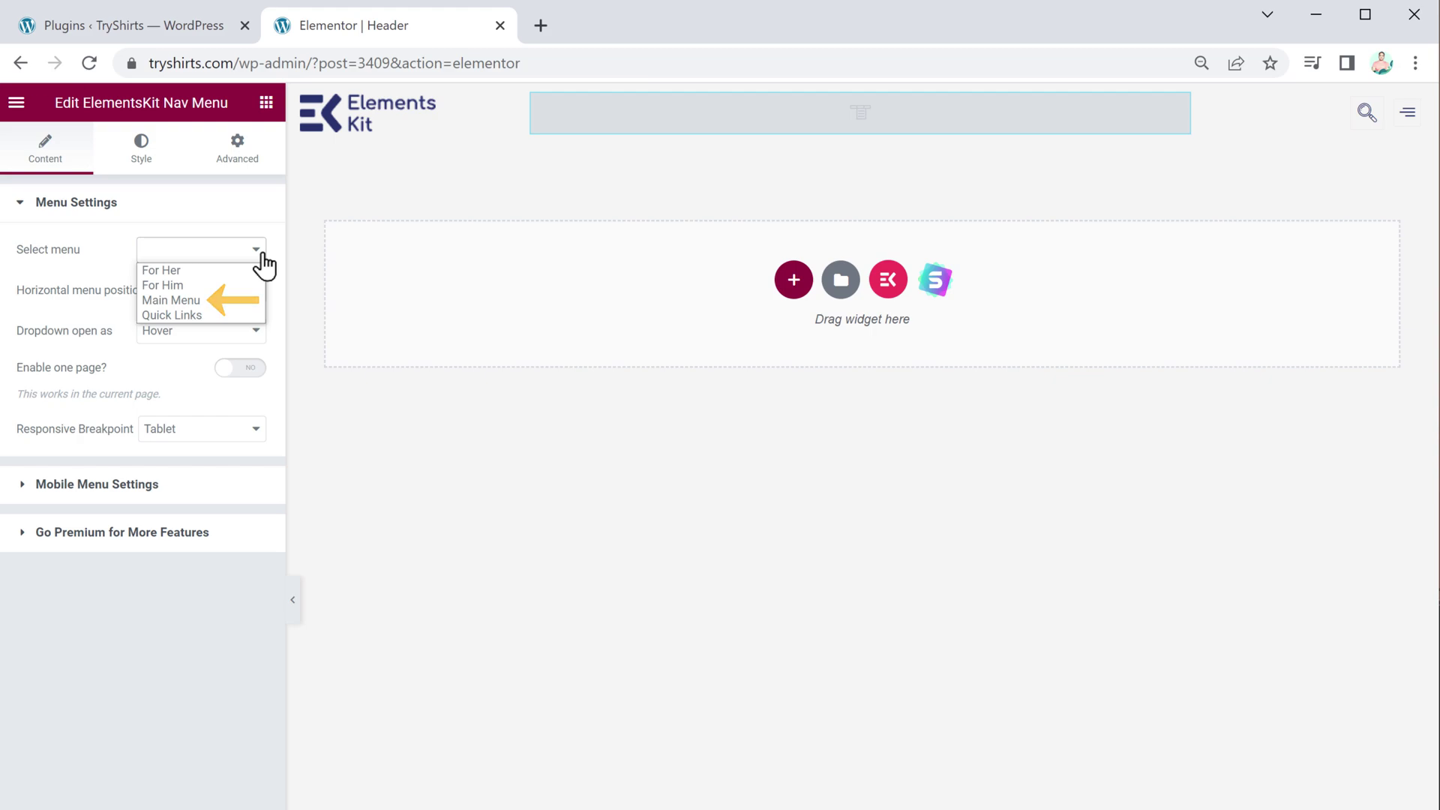
left_click(199, 300)
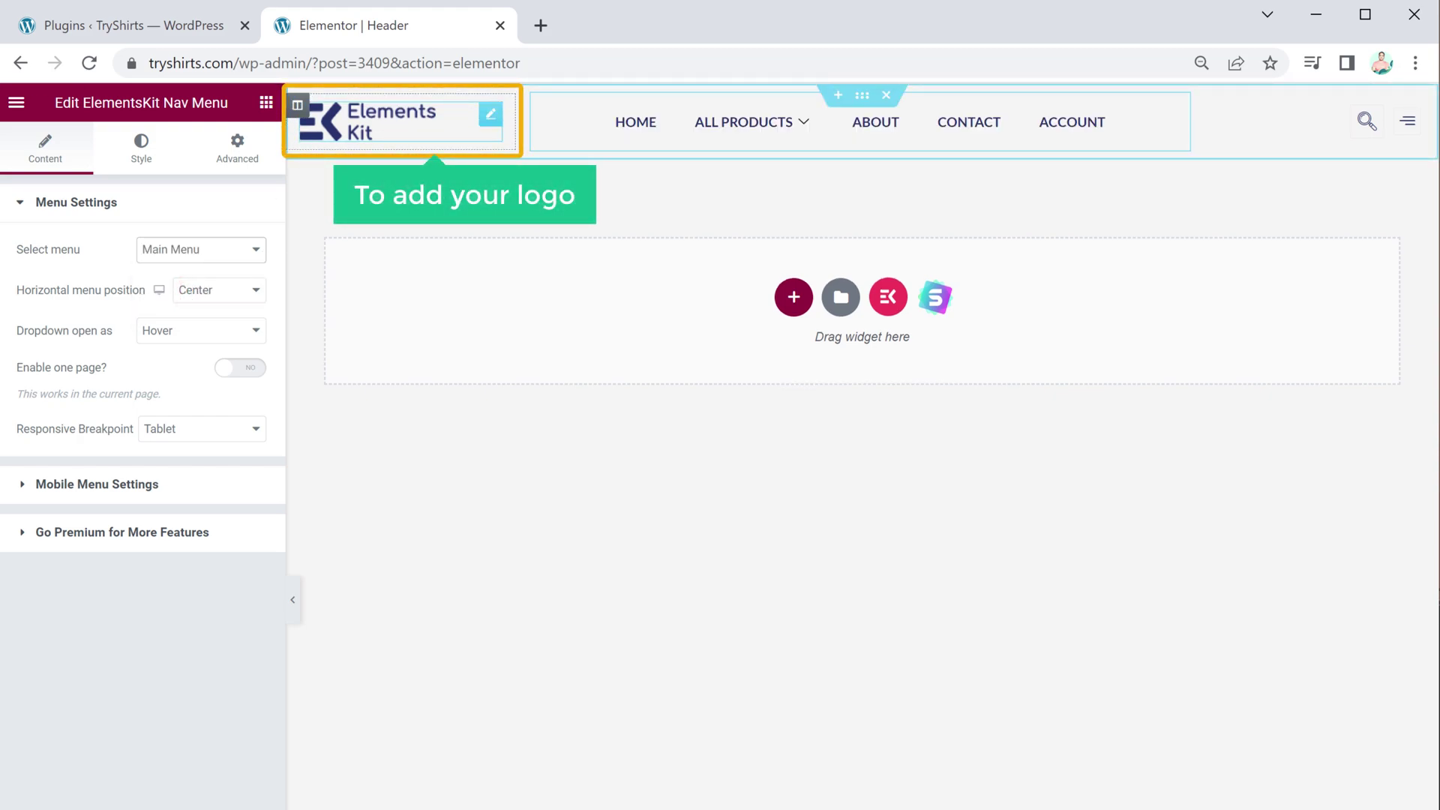
Replace the ElementsKit logo in the header with the TryShirts logo file and update the template.
left_click(490, 114)
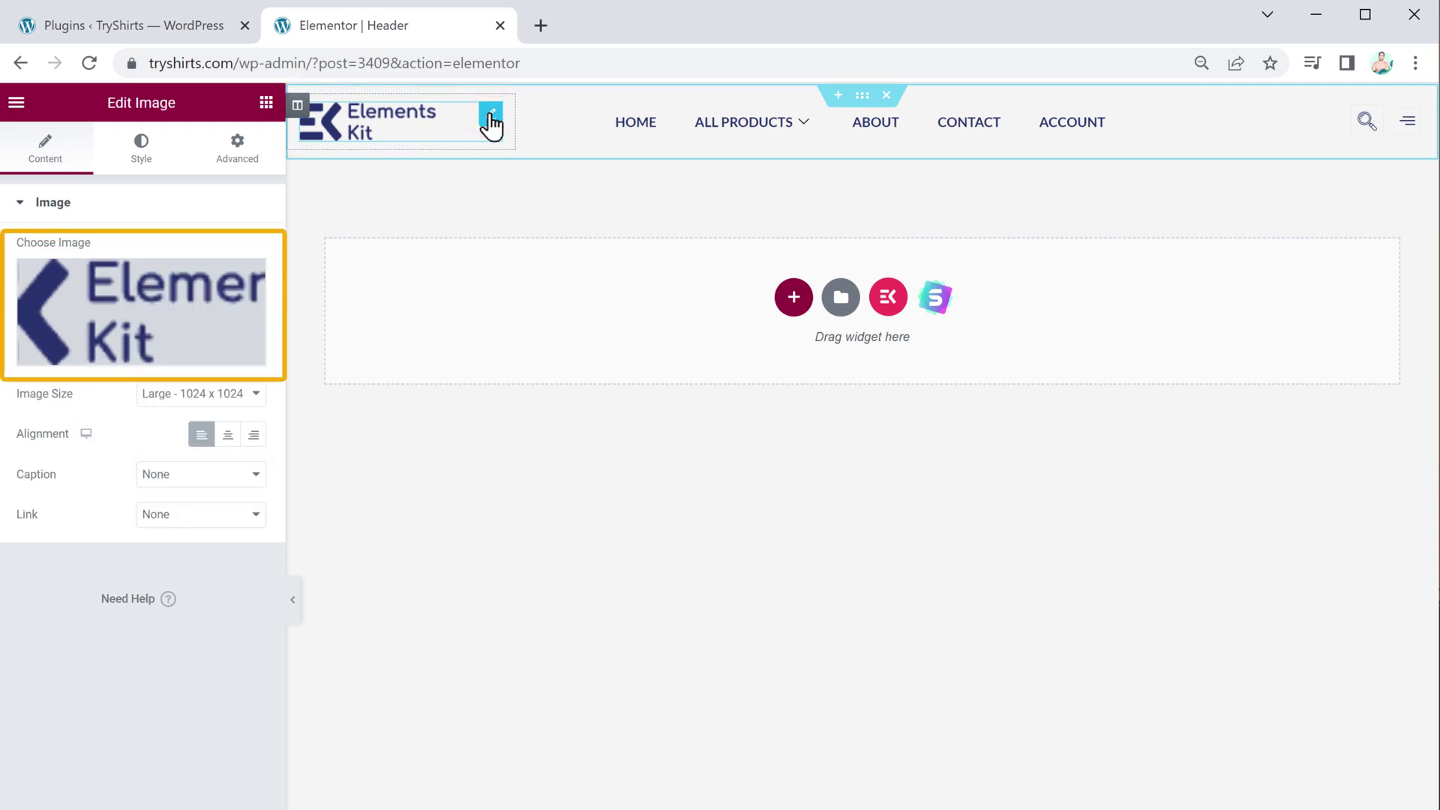
left_click(131, 318)
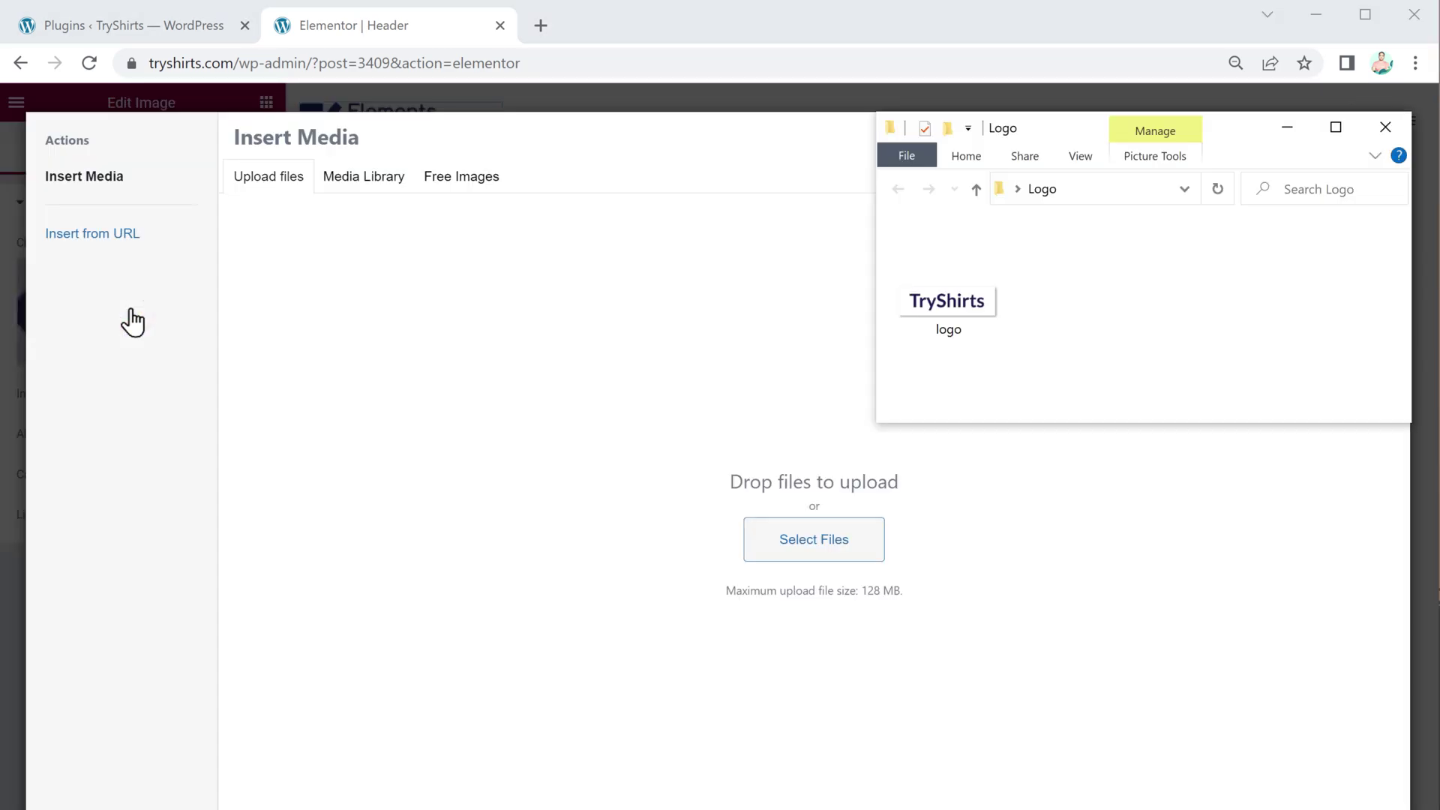
left_click_drag(939, 299, 845, 457)
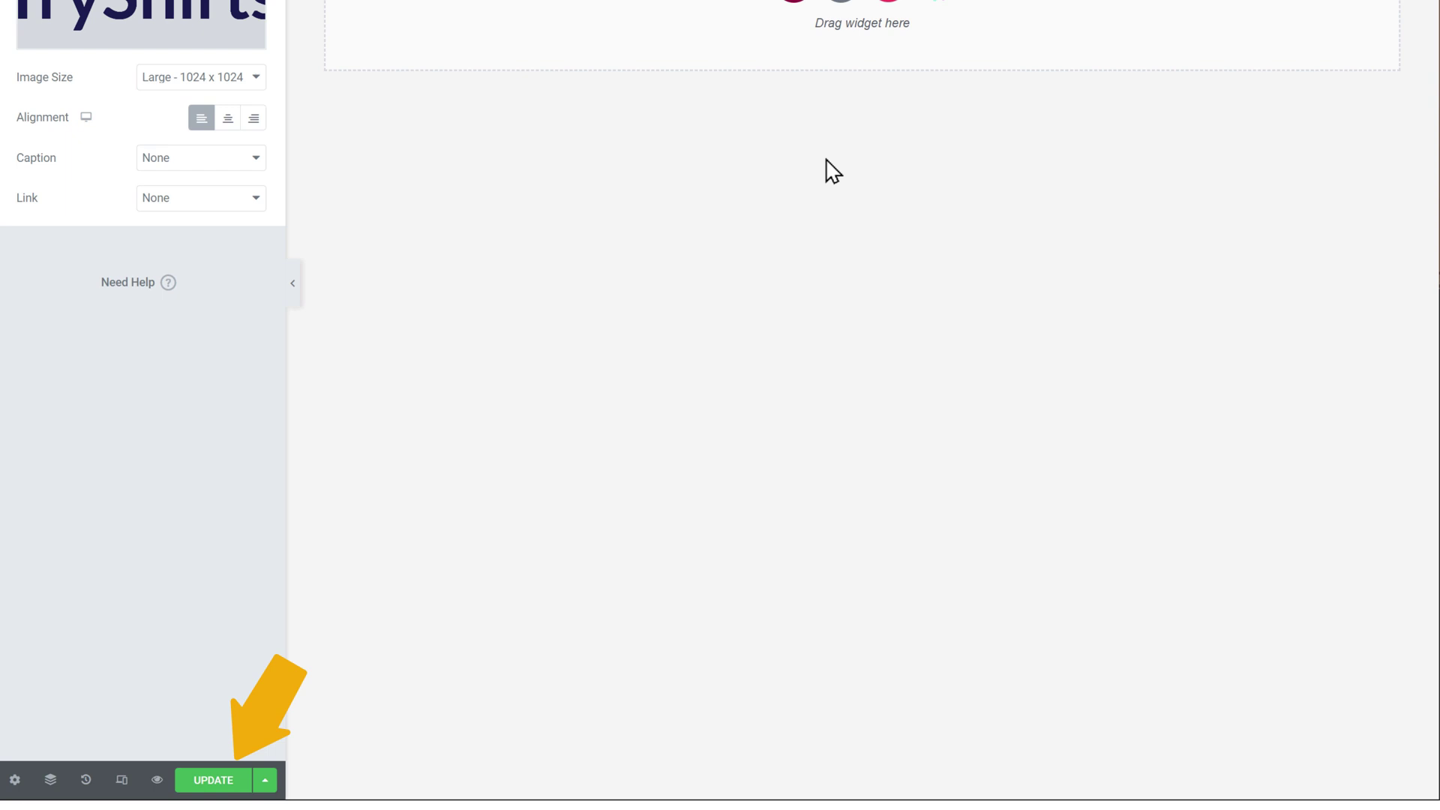
left_click(212, 780)
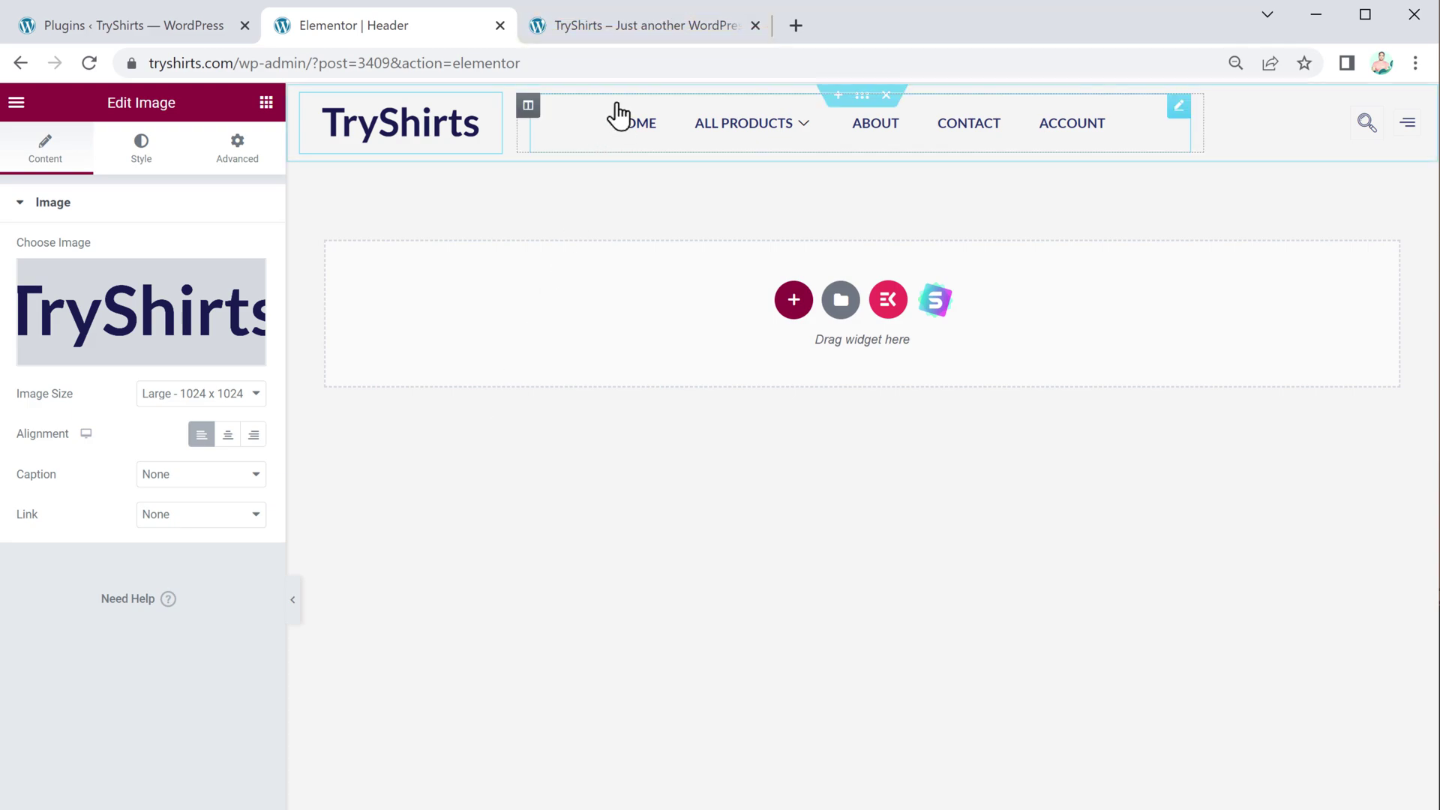
Reload the TryShirts homepage and check the new header and its All Products dropdown.
left_click(648, 36)
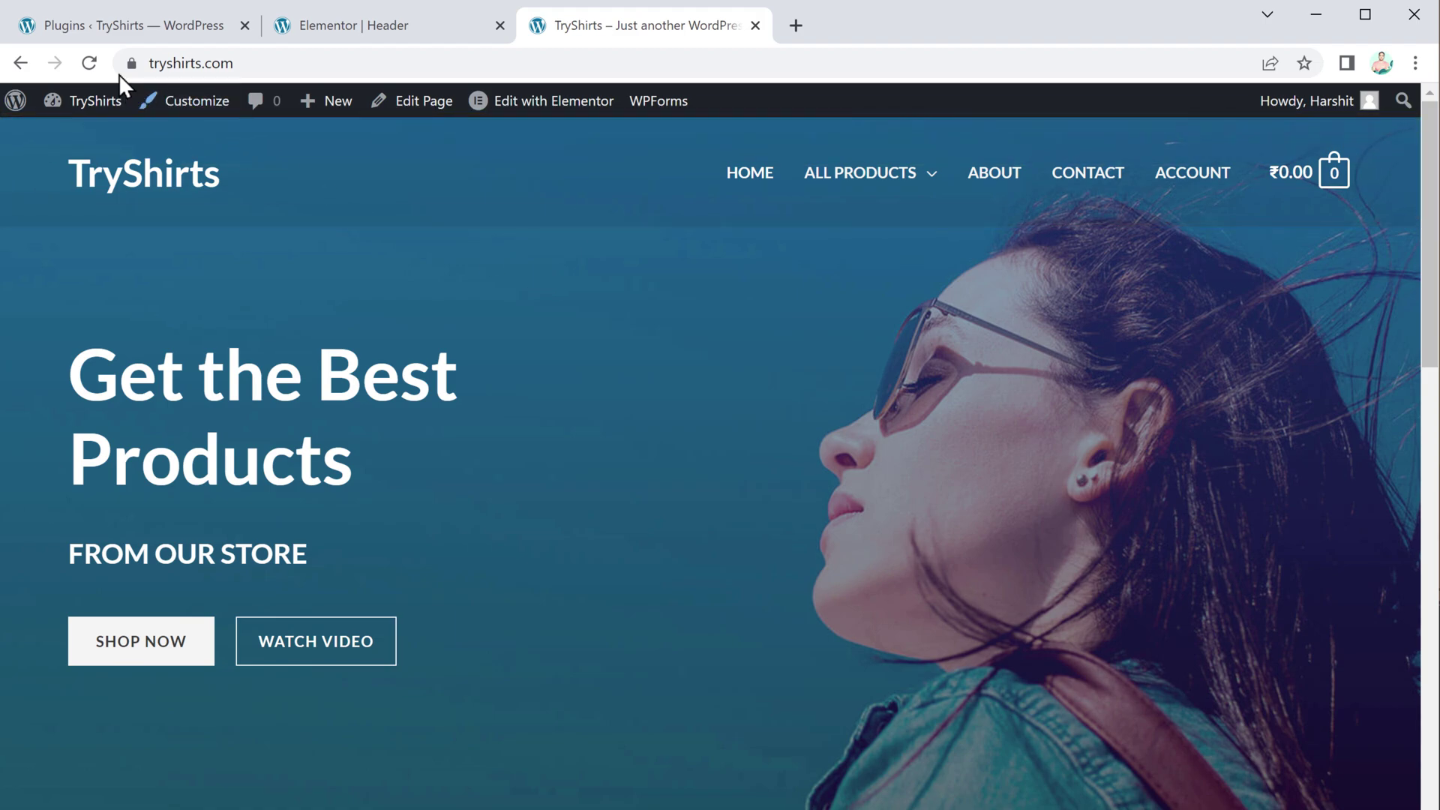
left_click(89, 63)
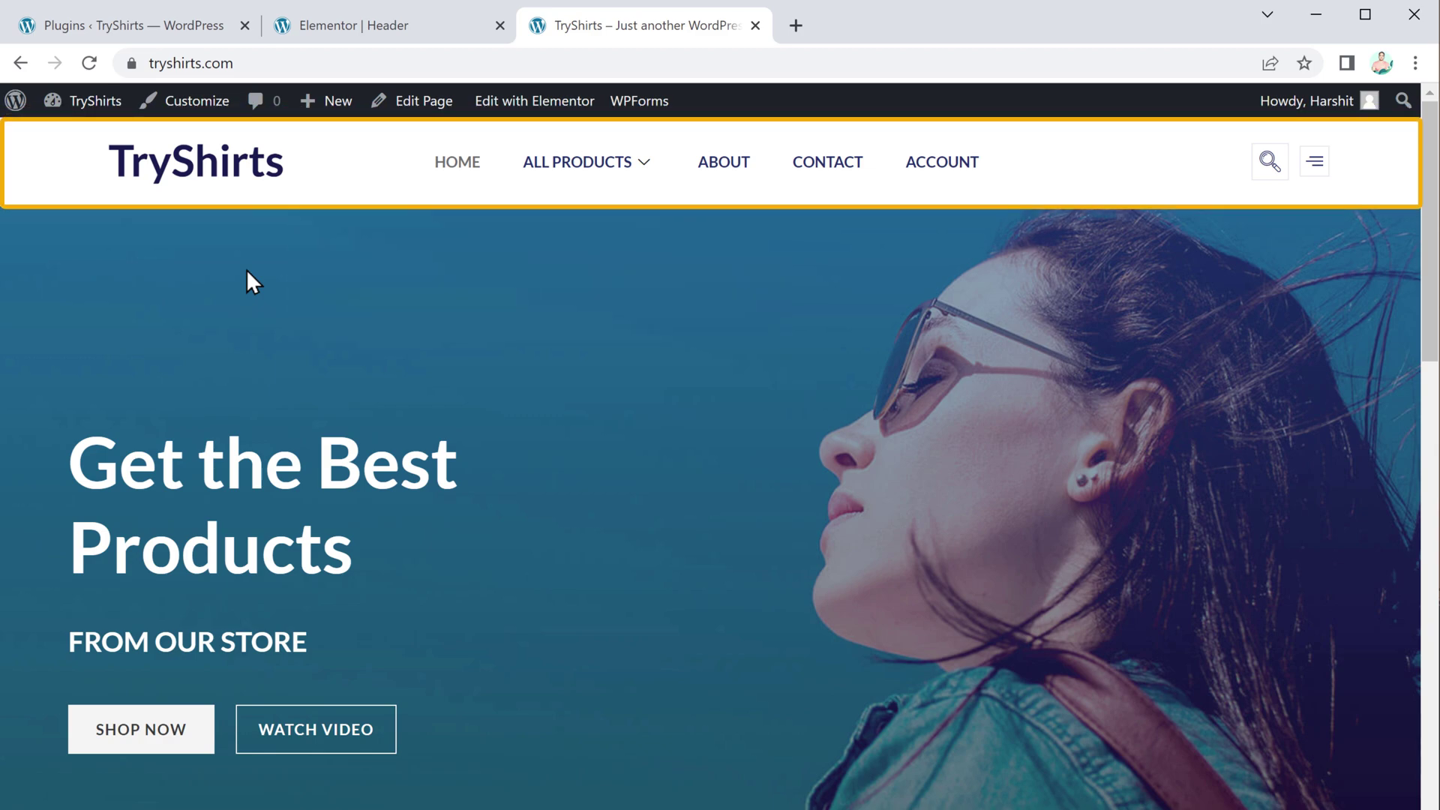
mouse_move(537, 177)
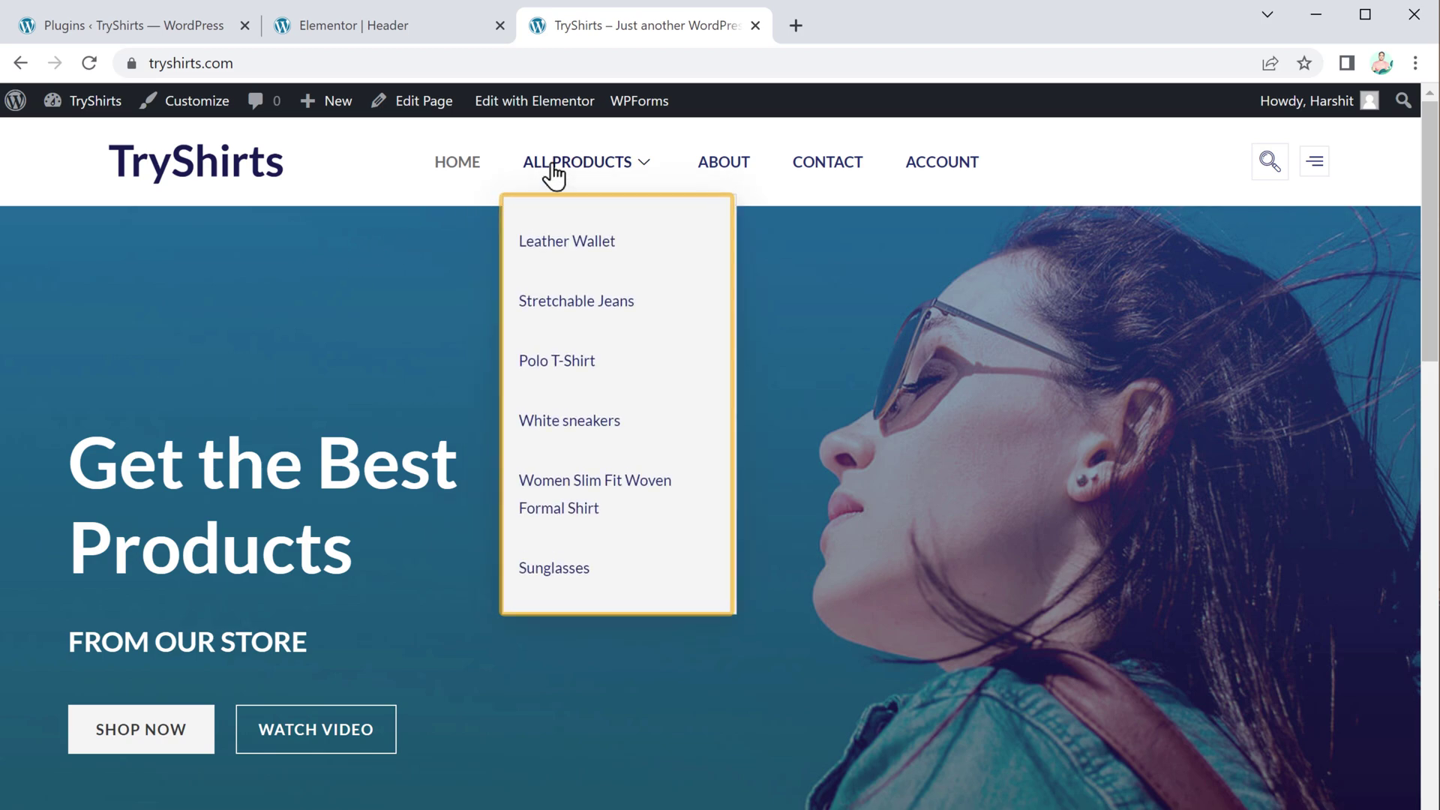
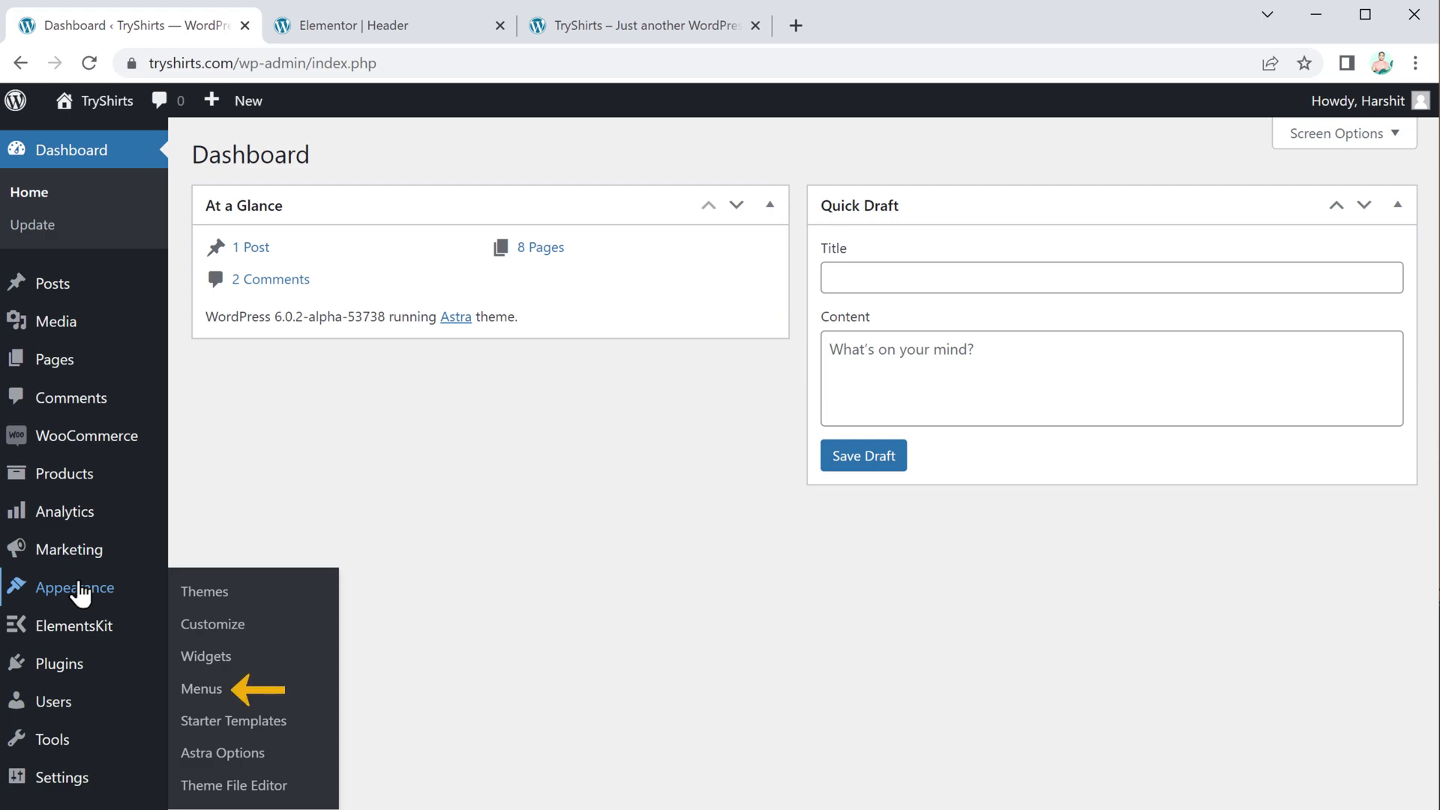
Enable Megamenu content for Main Menu in the WordPress menu settings.
left_click(197, 690)
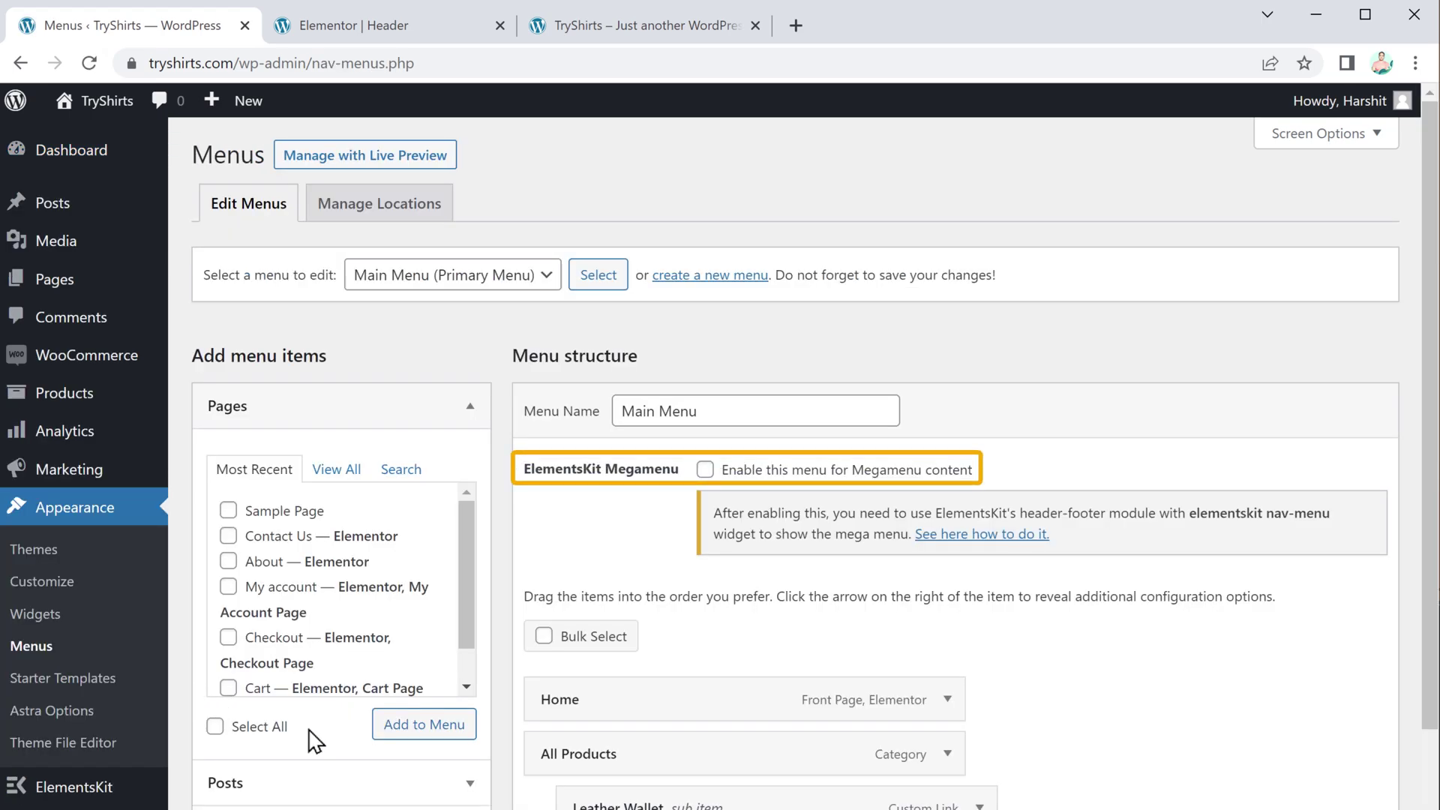
left_click(705, 471)
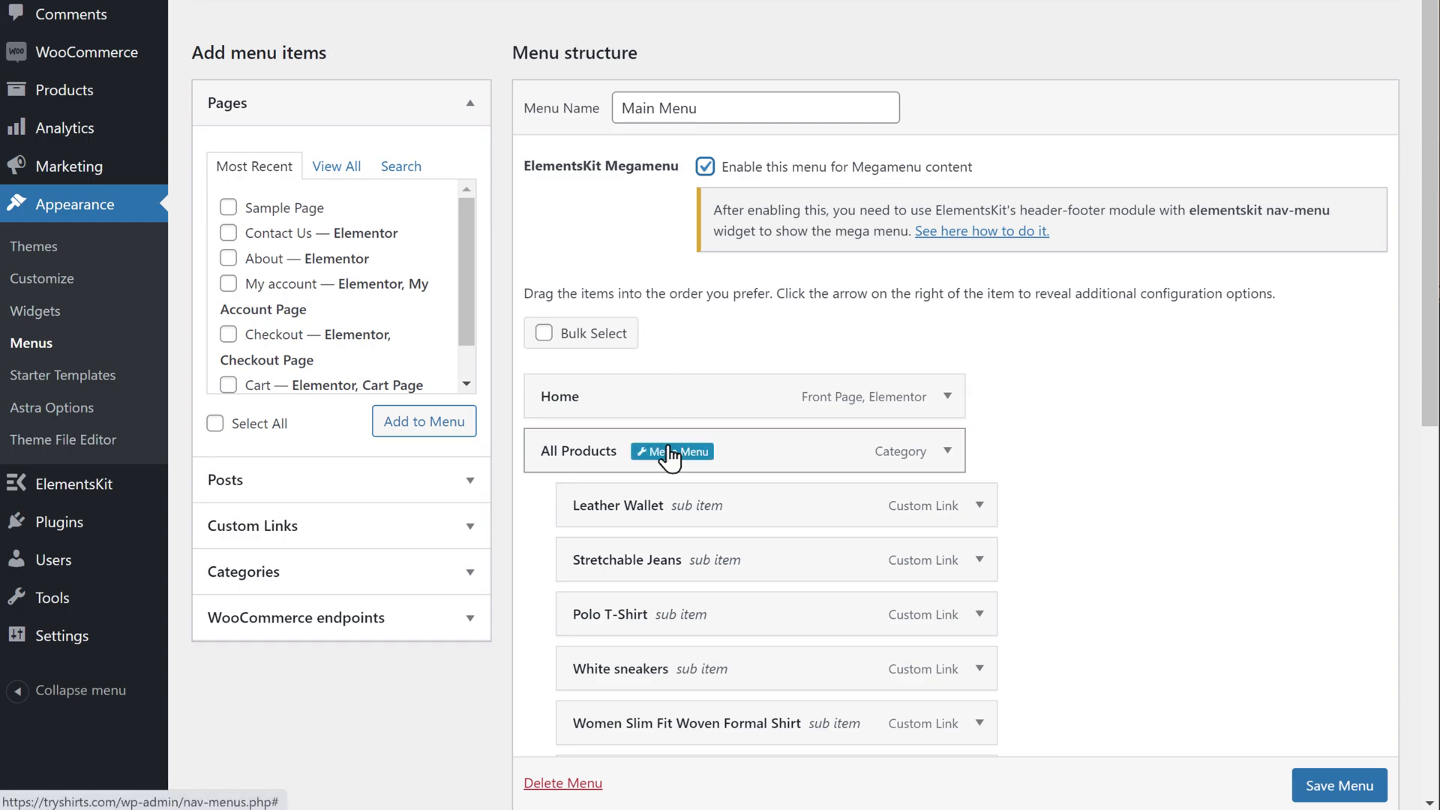
Enable the megamenu for the All Products item and open its megamenu content for editing.
left_click(670, 453)
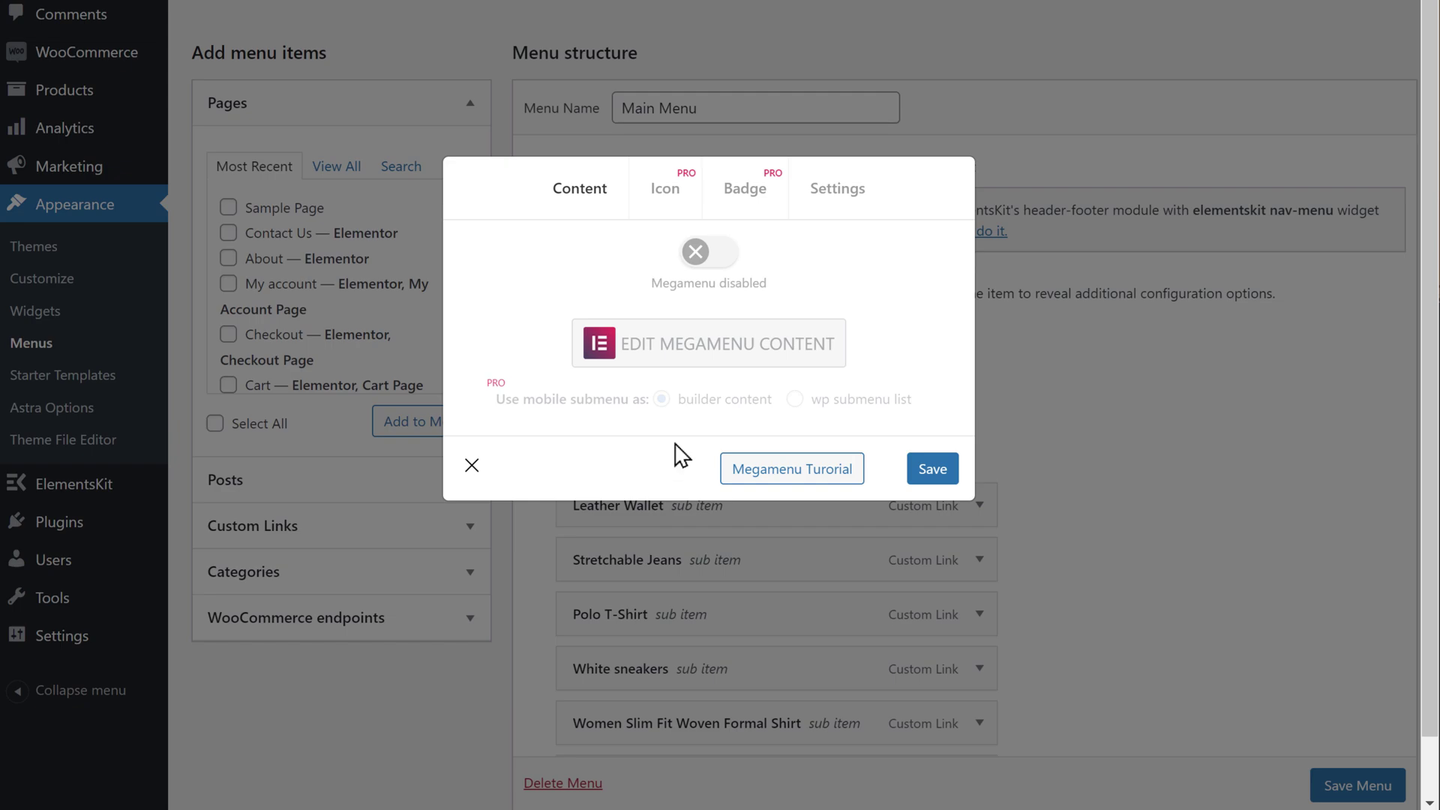
left_click(716, 264)
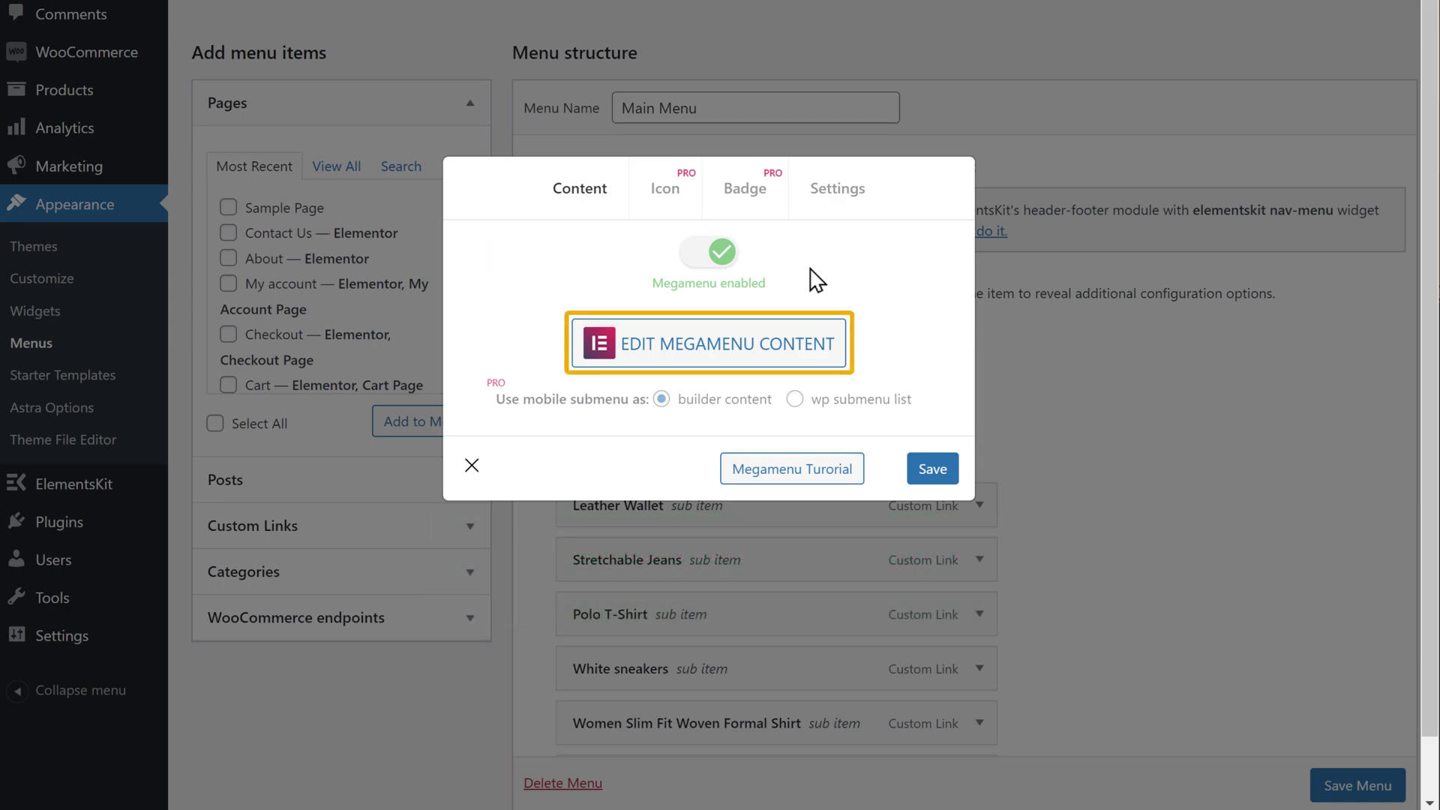
left_click(670, 578)
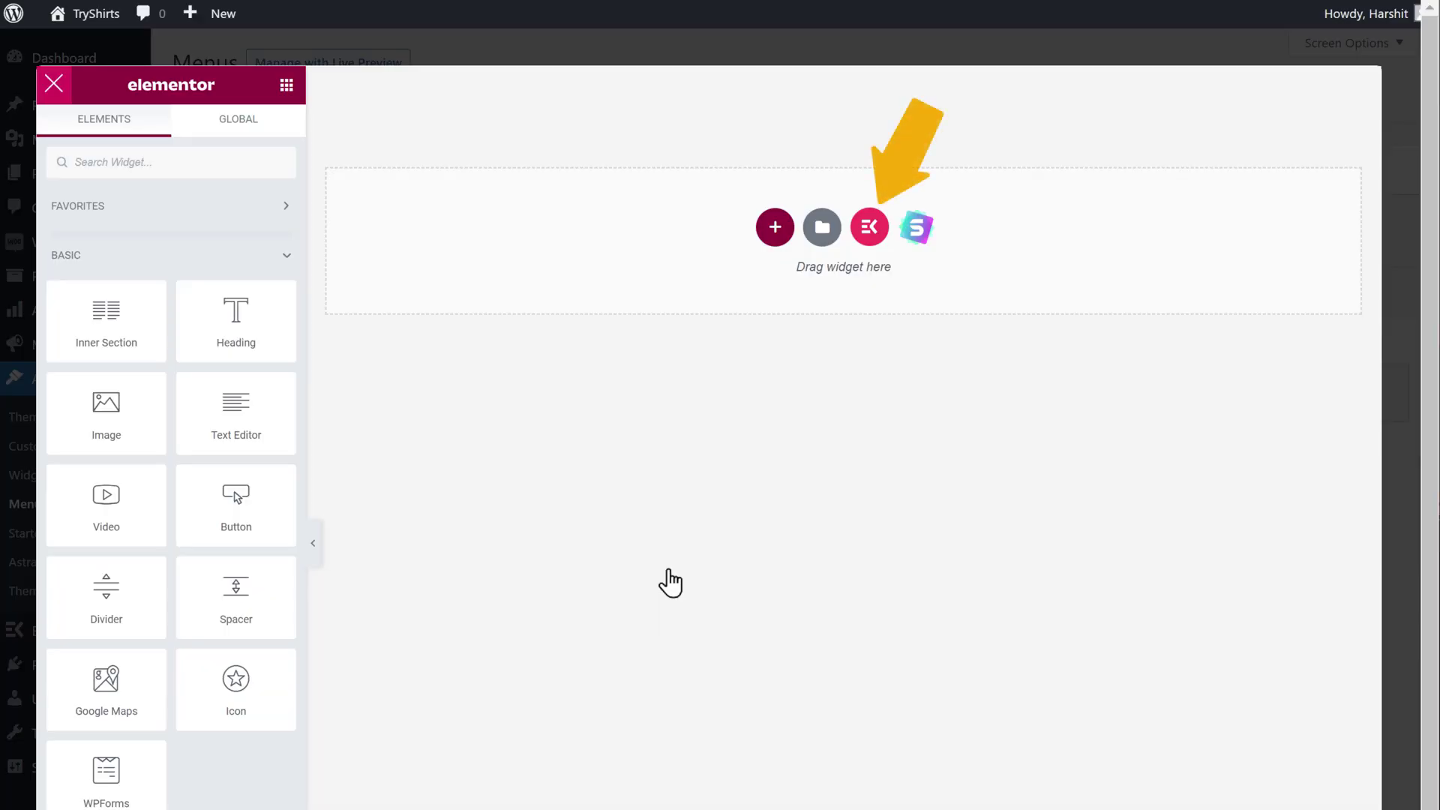
Insert the Mega Menu – Womens Fashion section from the Megamenu category of the ElementsKit template library.
left_click(867, 229)
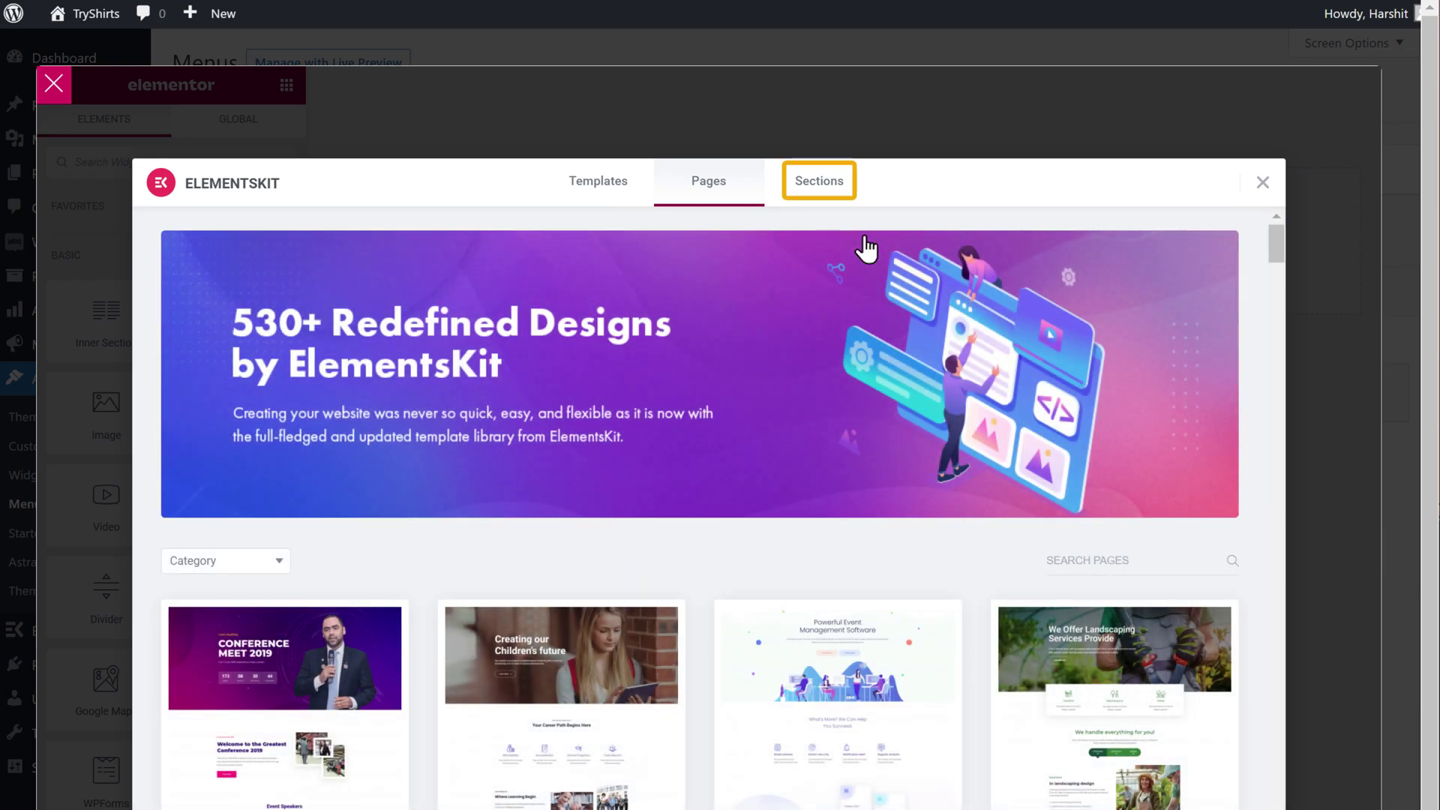
left_click(823, 192)
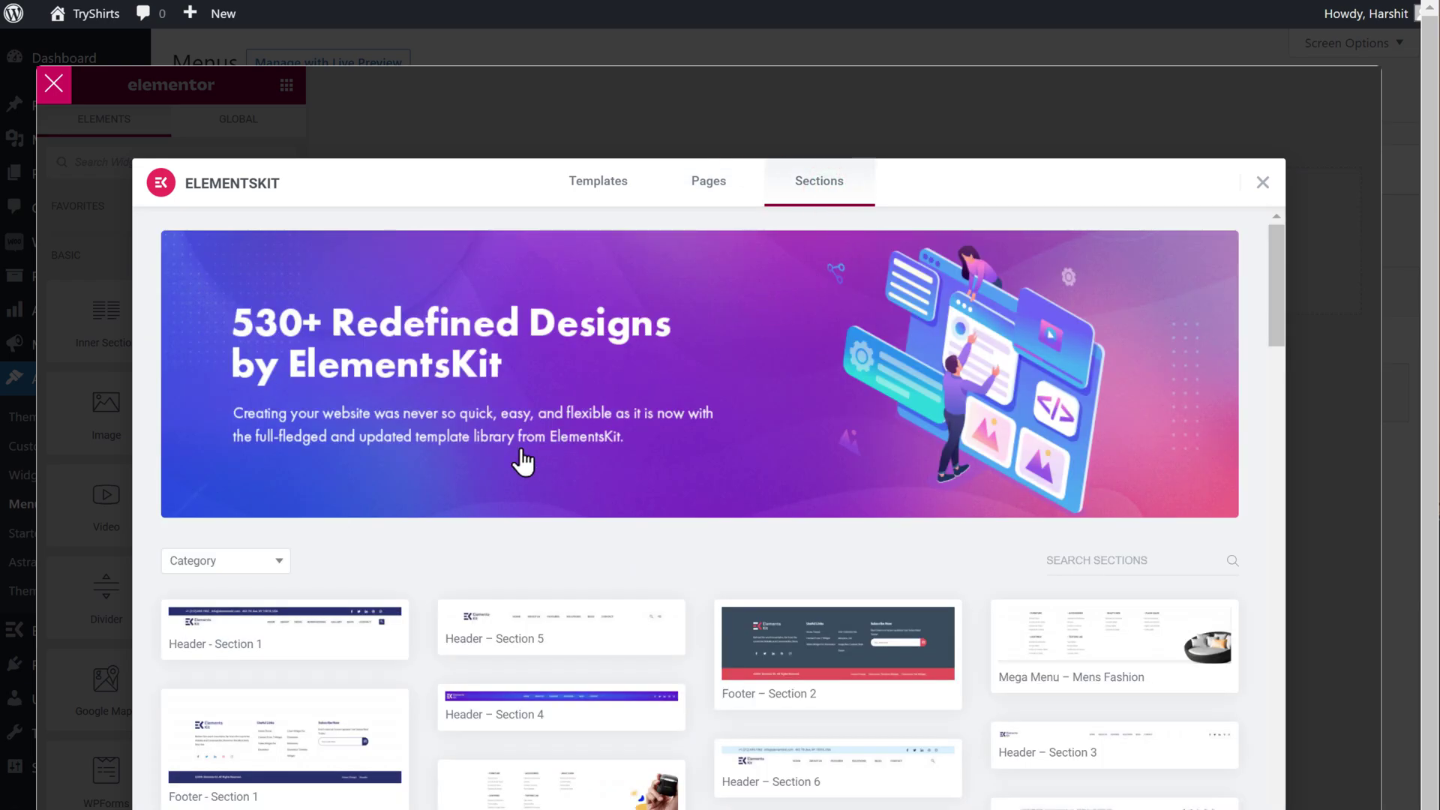
left_click(272, 561)
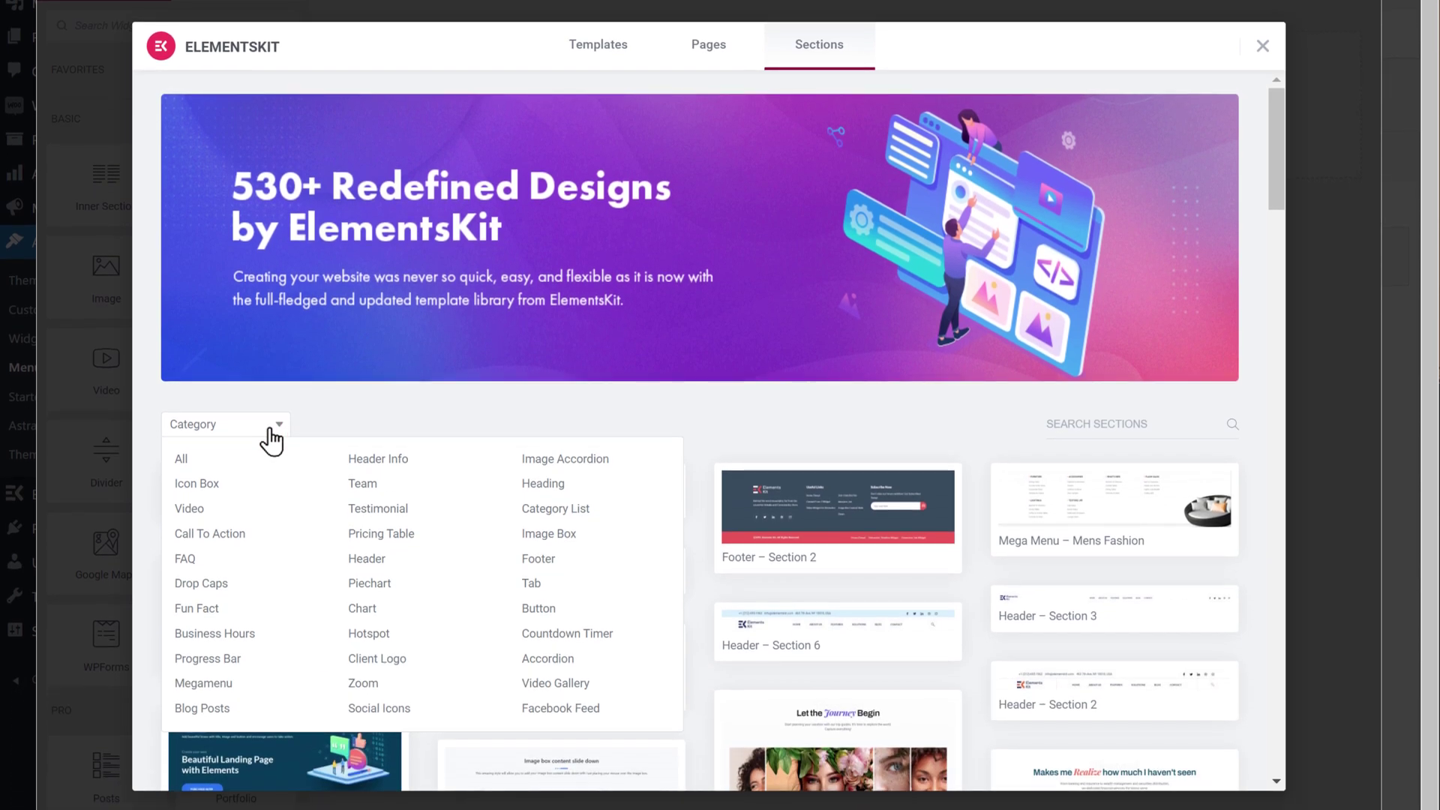
left_click(212, 683)
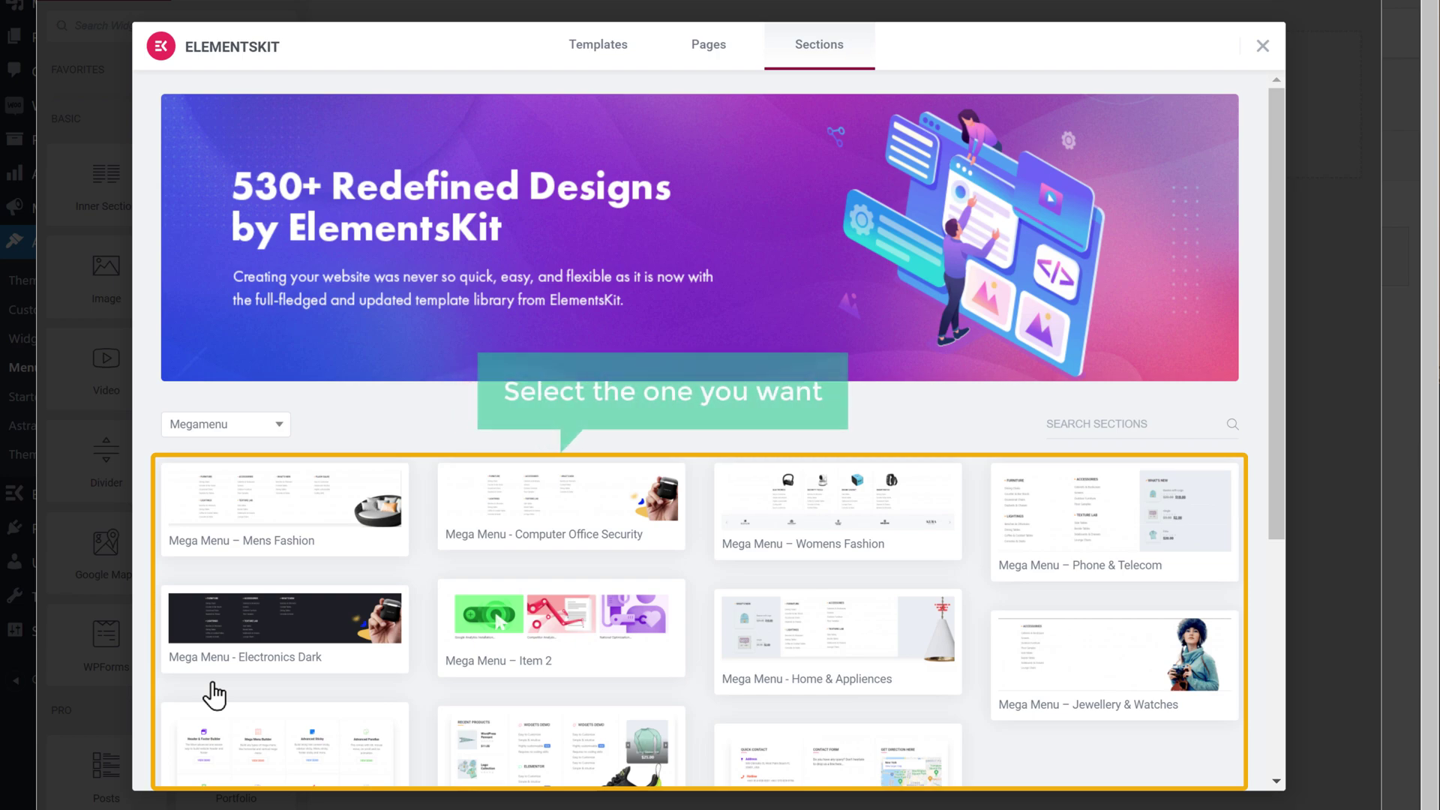
mouse_move(869, 547)
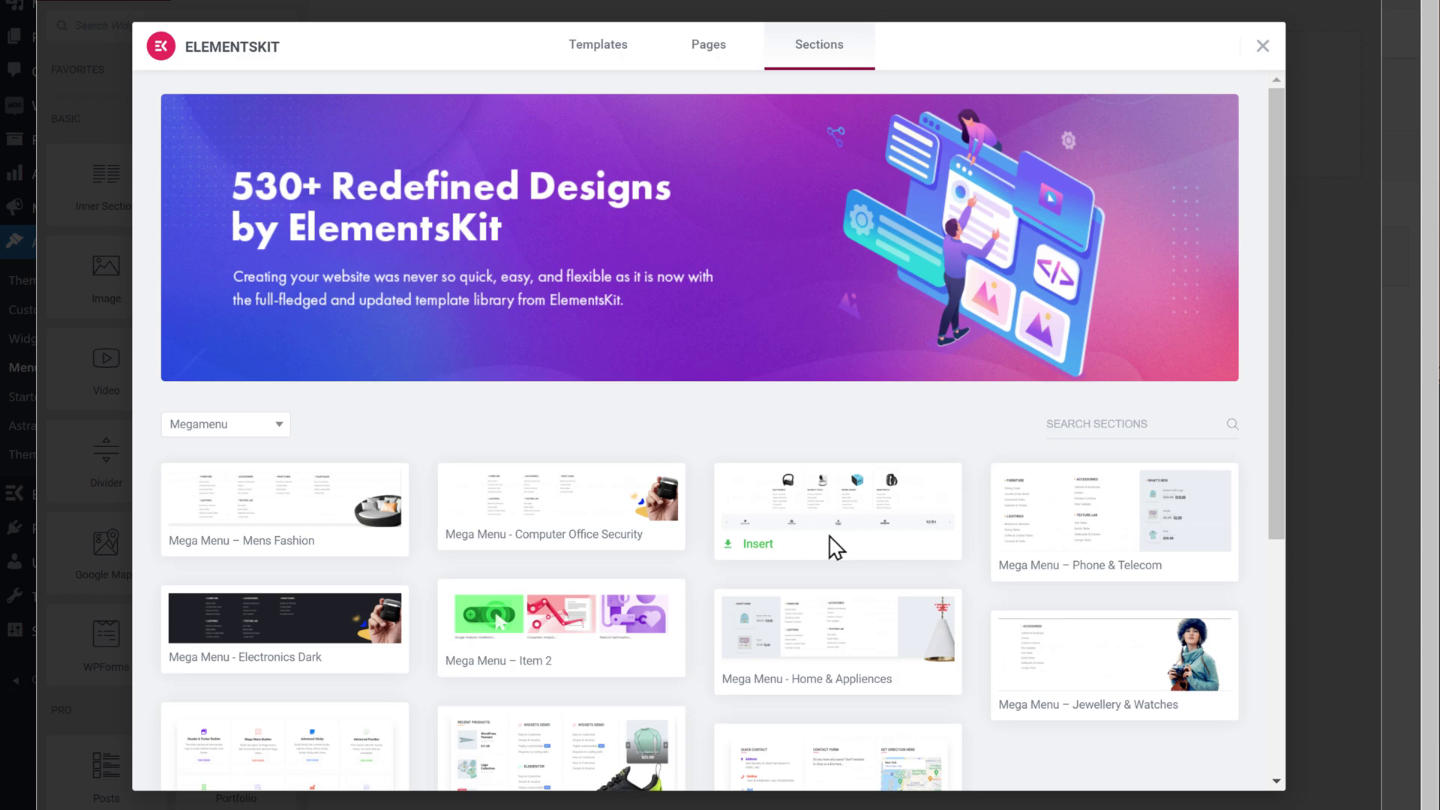
left_click(747, 546)
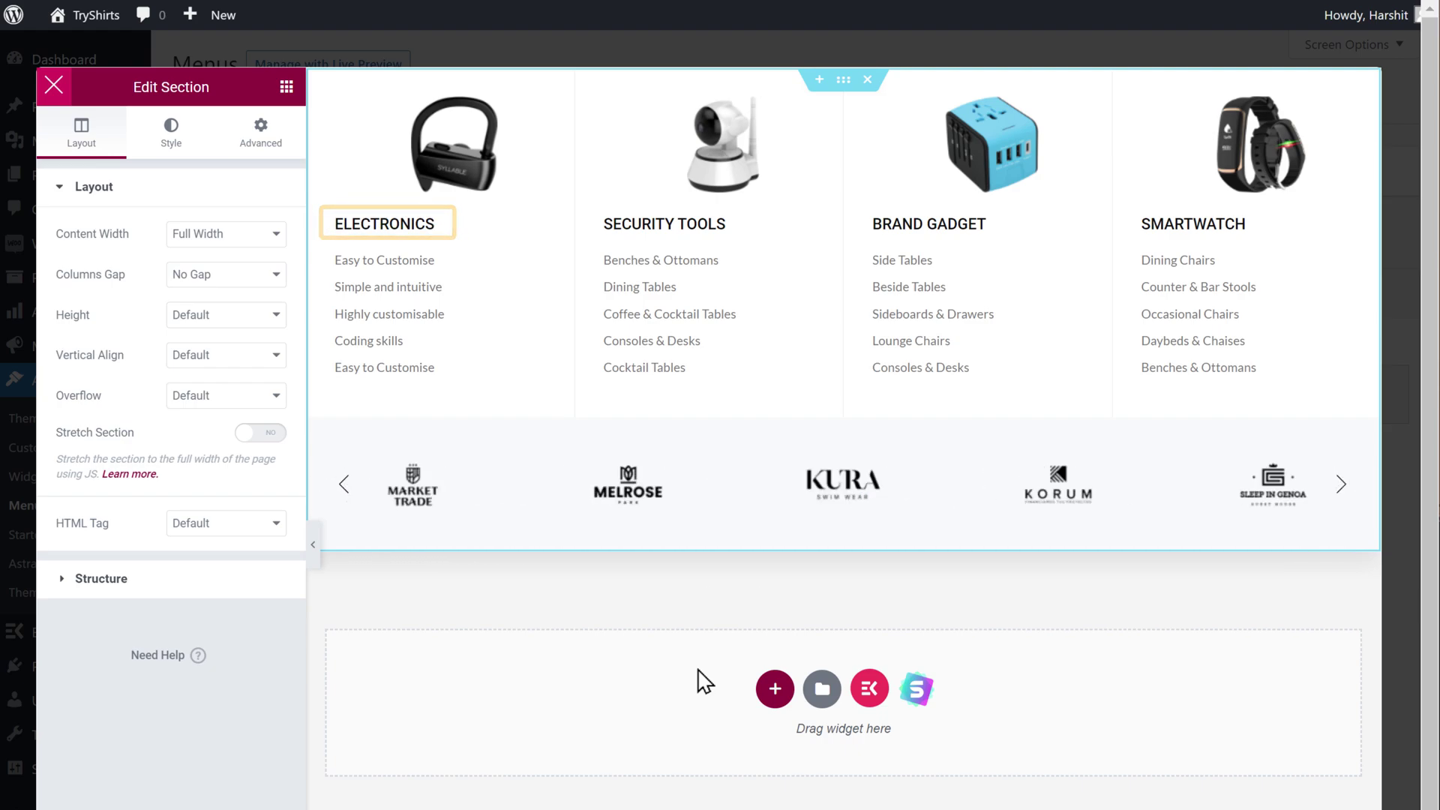
Change the first column's ELECTRONICS heading to T-SHIRTS.
left_click(413, 227)
double_click(199, 254)
type("T-SHIRTS")
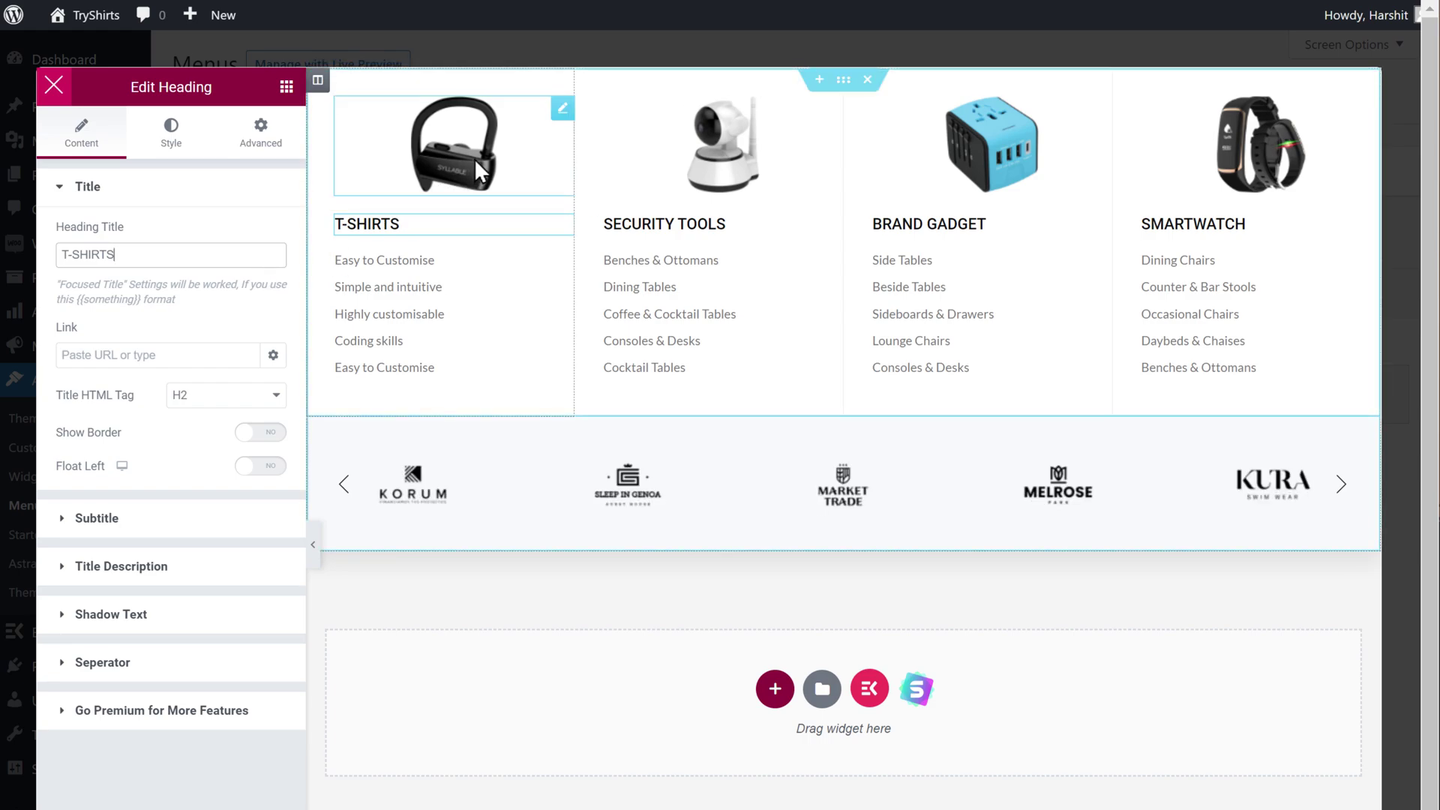
Replace the earphone image above the T-SHIRTS heading with the green T-shirt image.
left_click(562, 110)
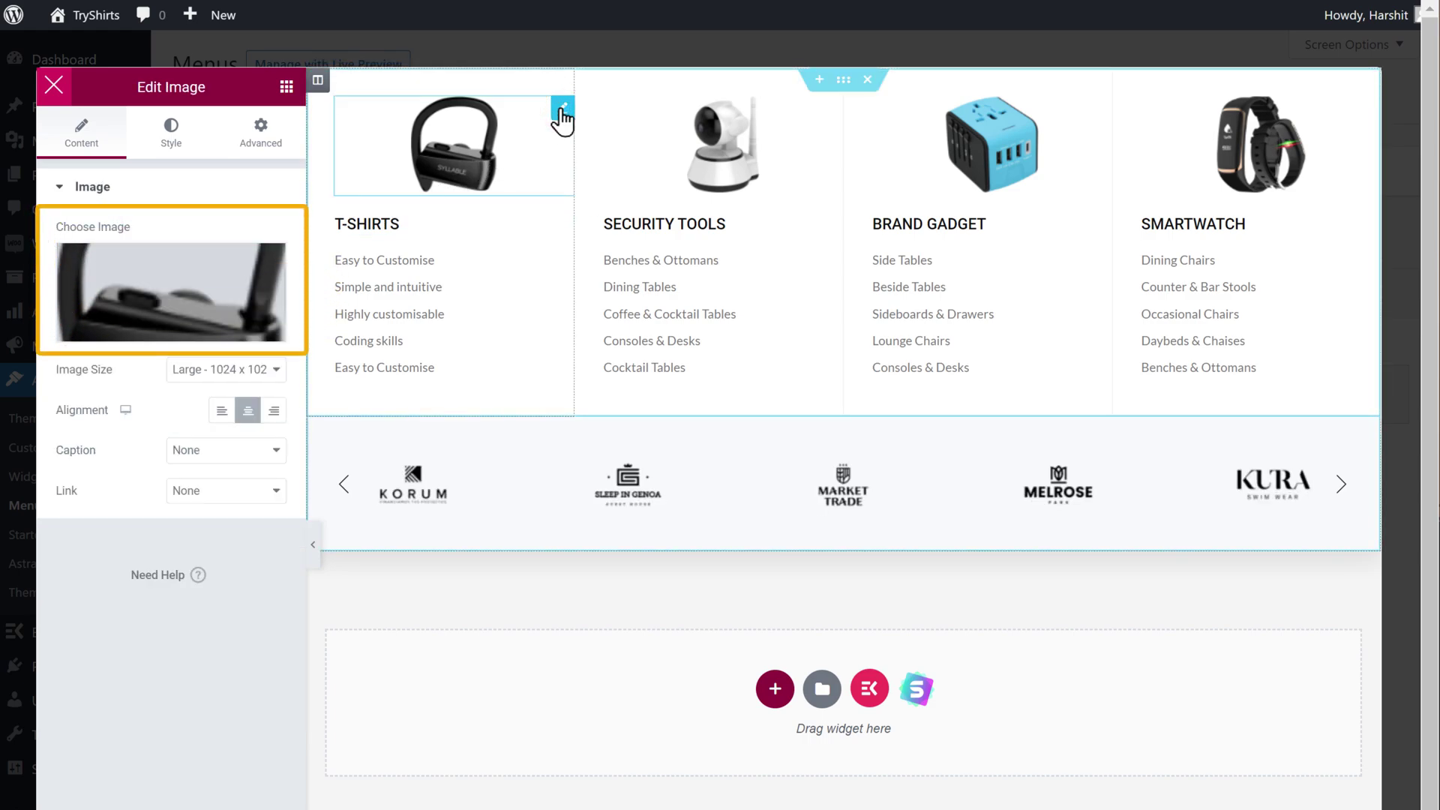
left_click(136, 296)
left_click_drag(1153, 276, 844, 438)
left_click_drag(844, 438, 845, 438)
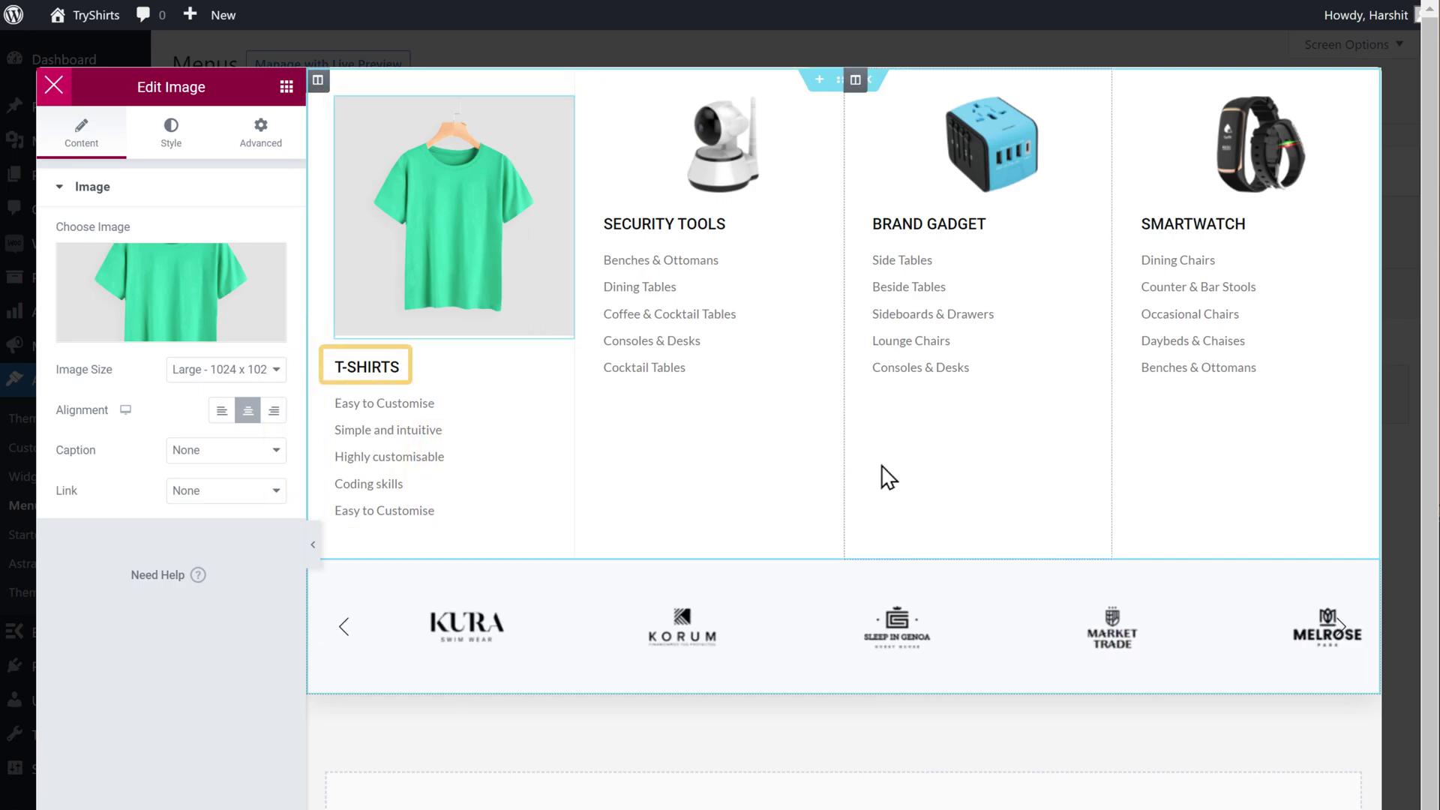
Rename the first item of the page list under T-SHIRTS to Polo T-Shirts.
left_click(541, 420)
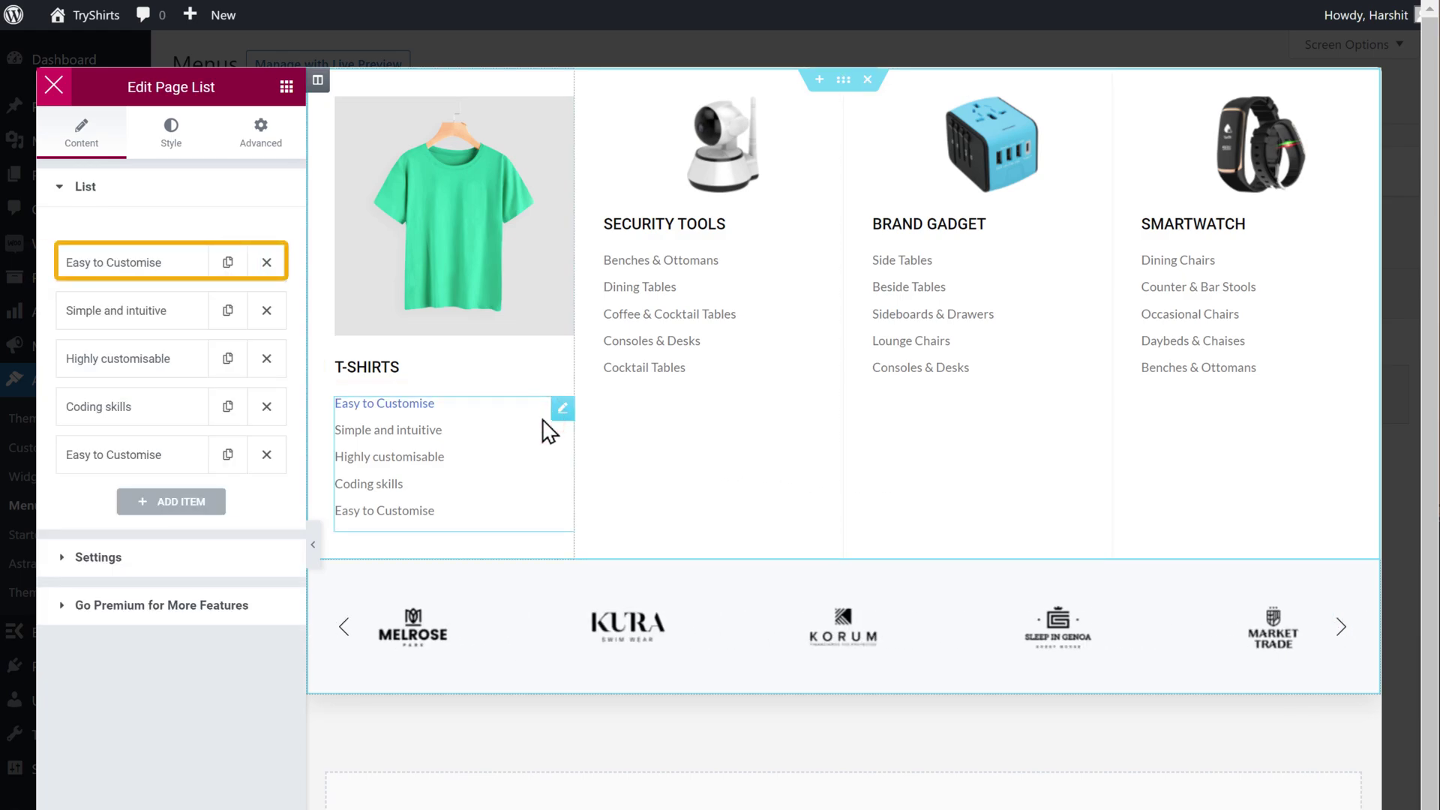
left_click(179, 263)
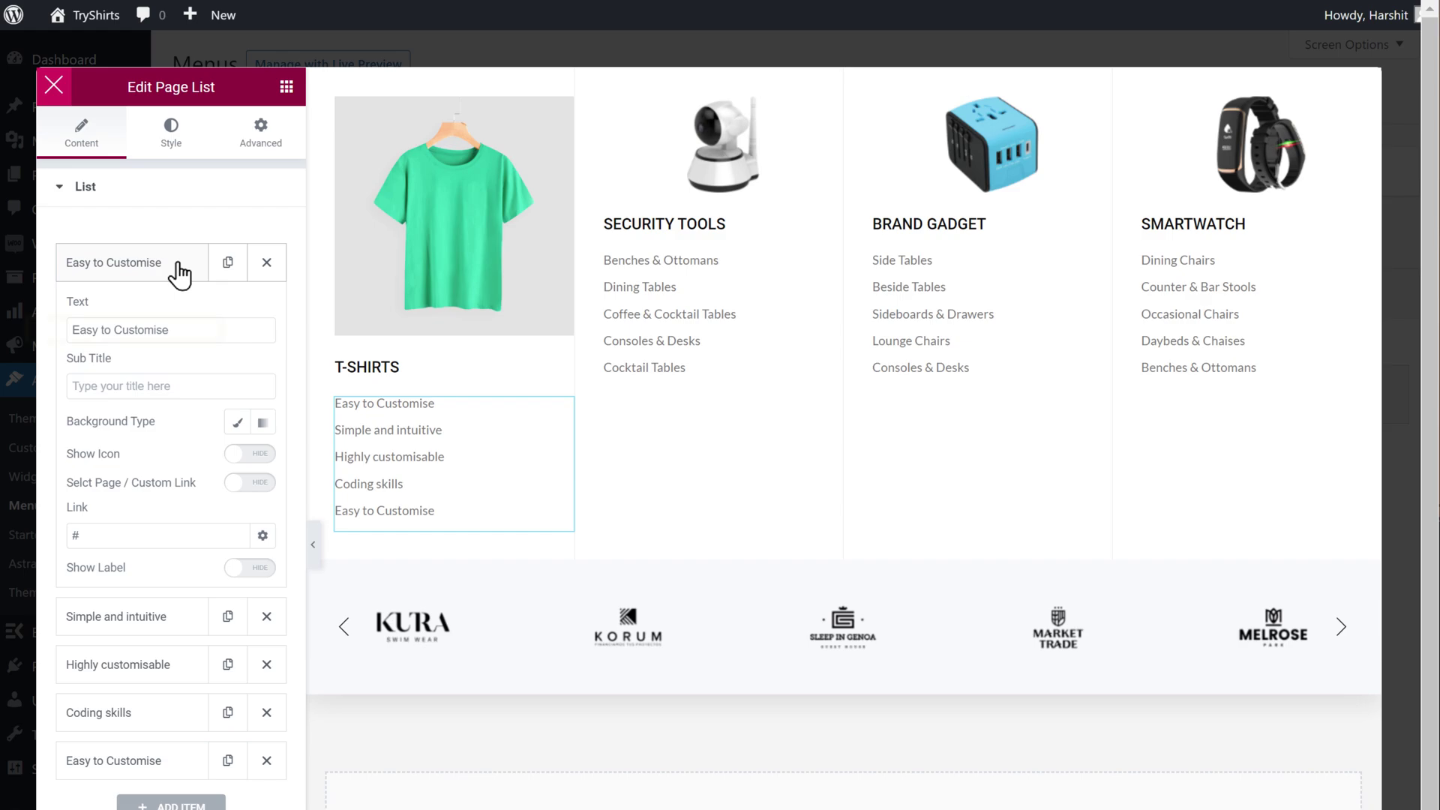
double_click(141, 330)
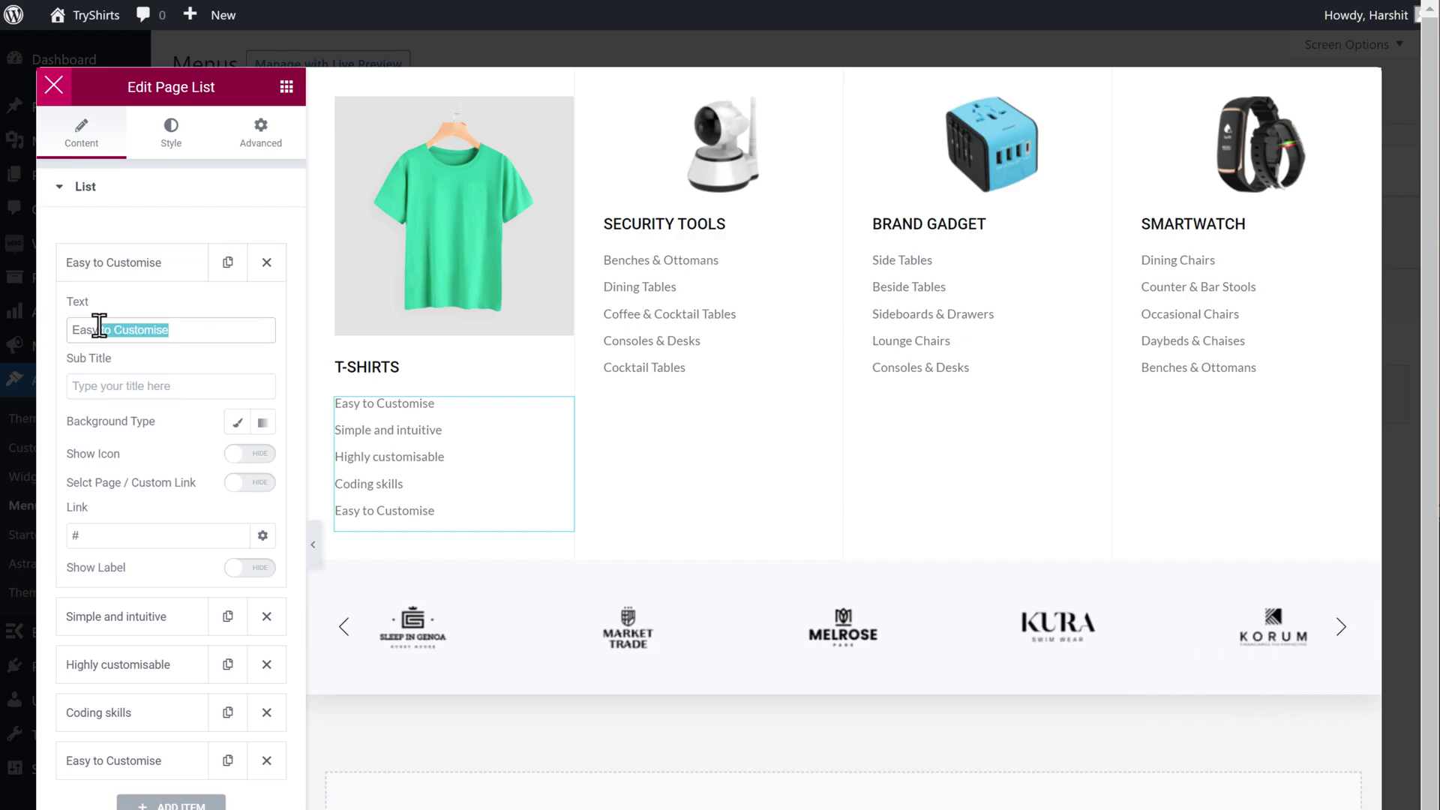
key("ctrl+a")
type("Polo T-Shirts")
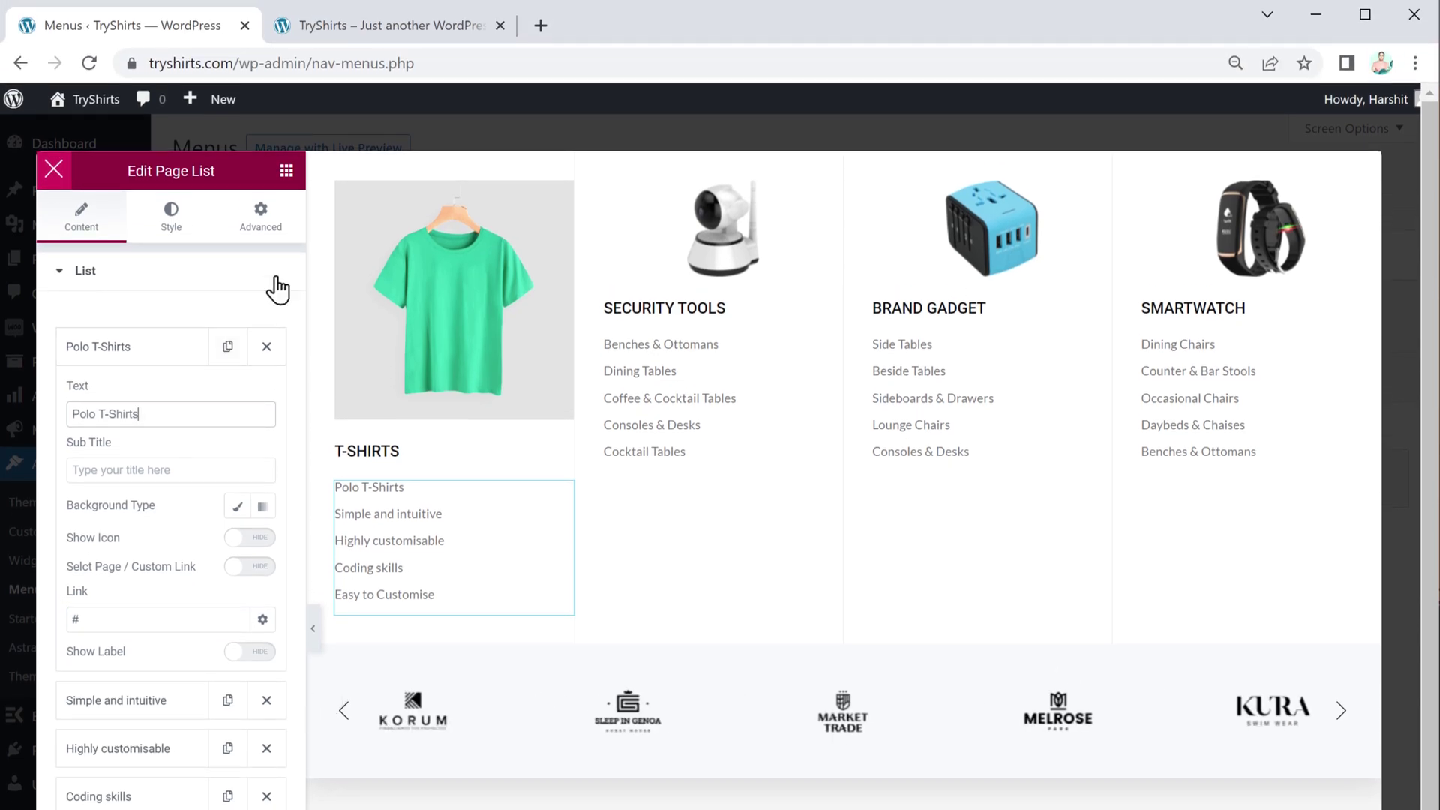
Open the Polo T-Shirt product page from All Products on the live site and copy its URL.
left_click(396, 34)
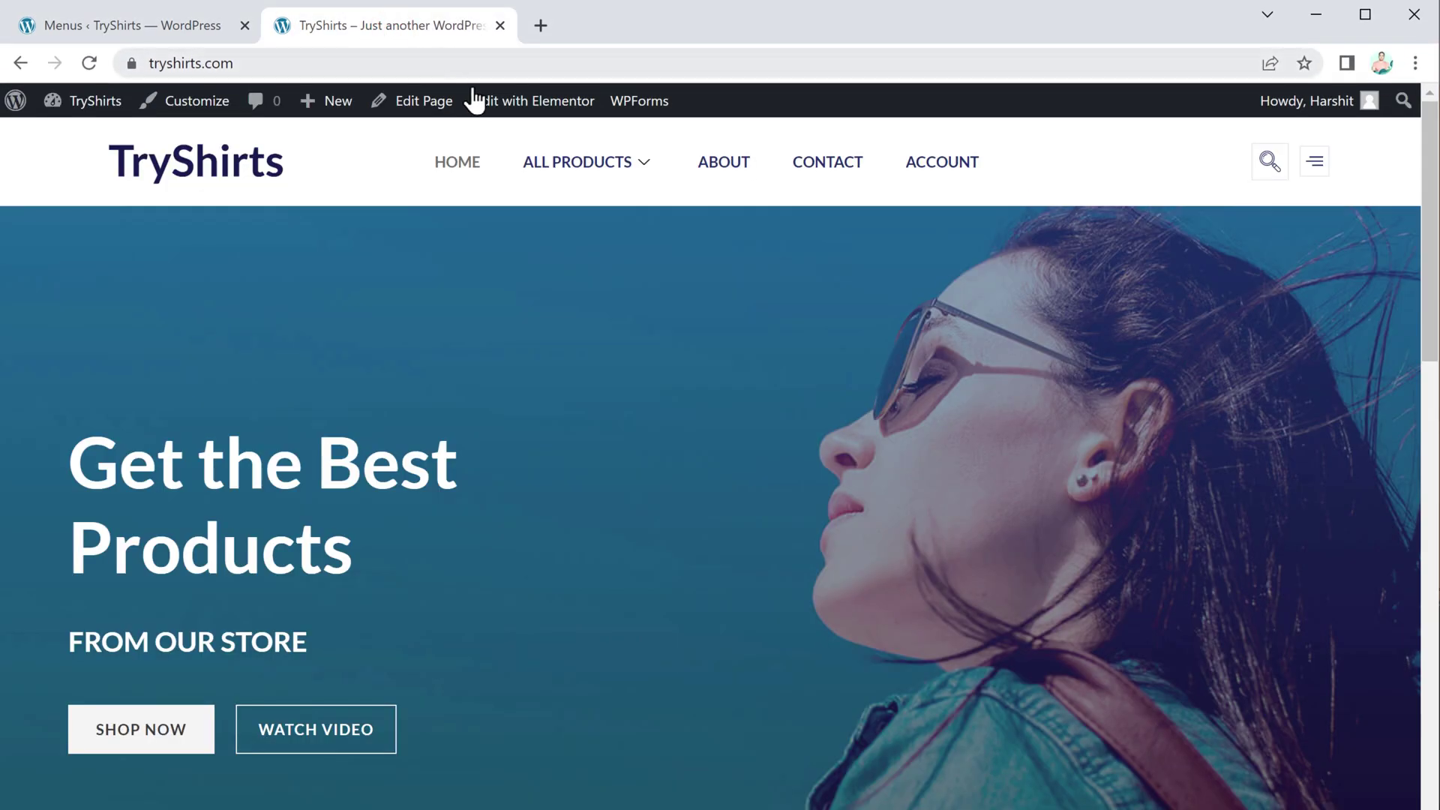
mouse_move(561, 165)
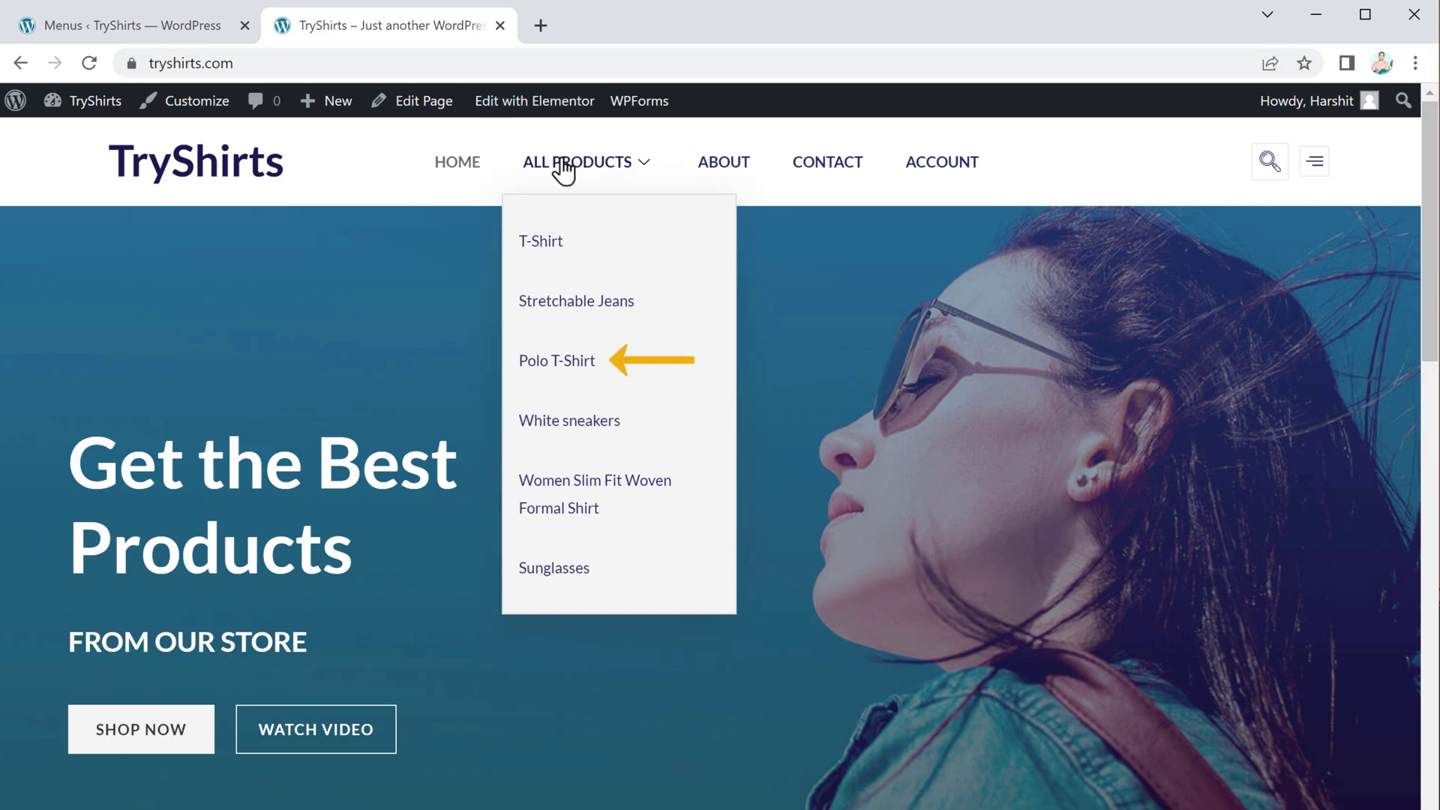
left_click(555, 363)
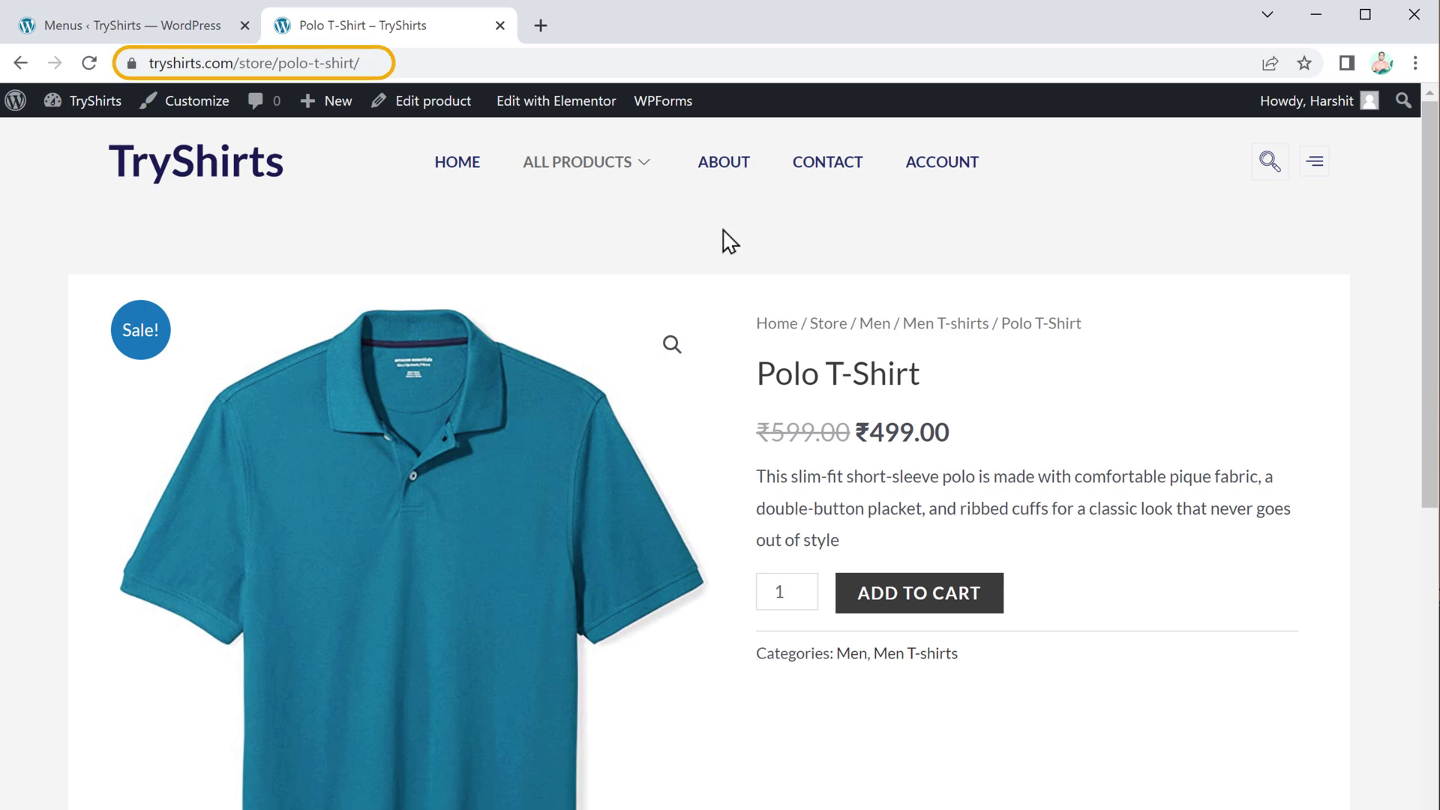
right_click(376, 61)
left_click(460, 225)
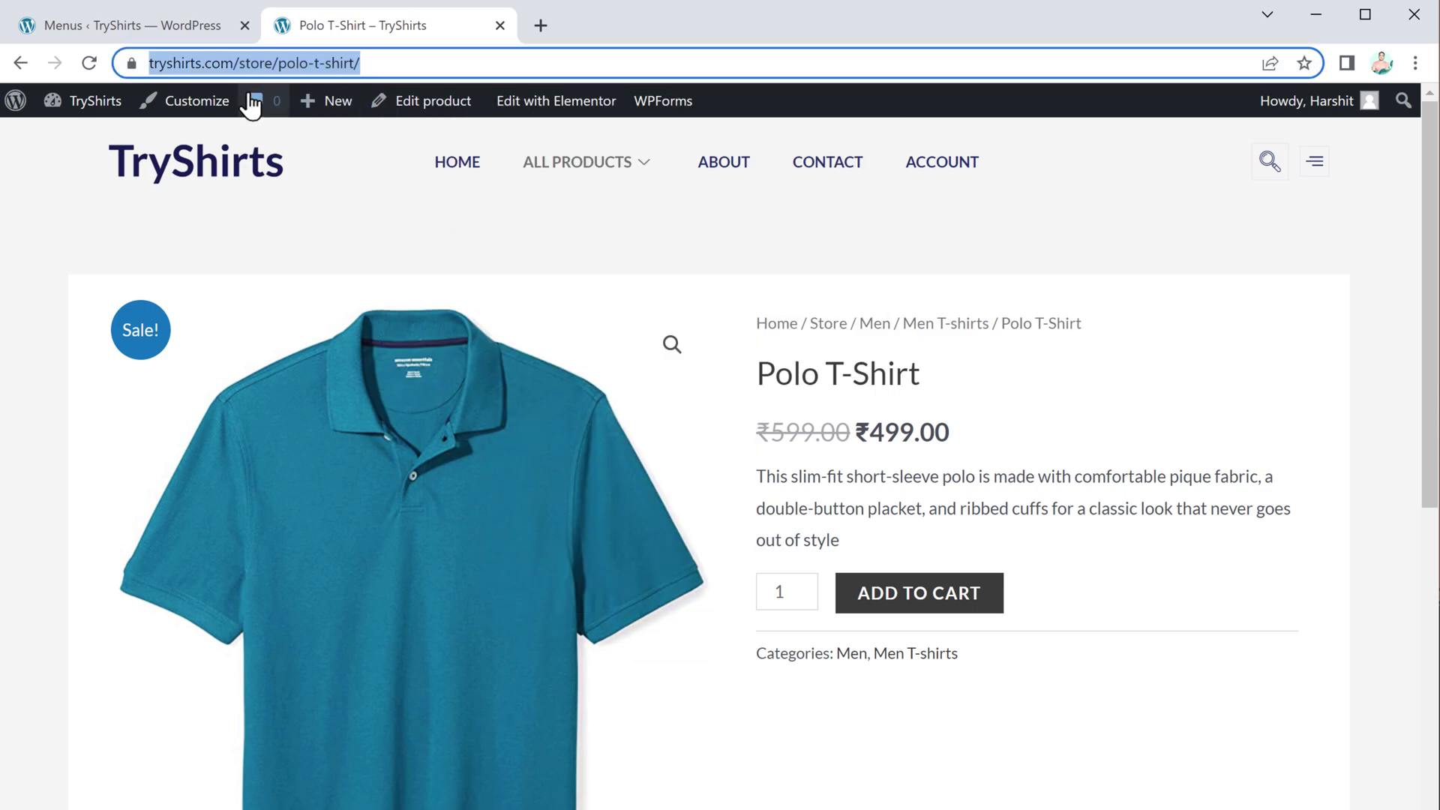
Return to the megamenu editor and set the copied product URL as the Polo T-Shirts item's link.
left_click(152, 30)
left_click(90, 619)
key("ctrl+a")
key("ctrl+v")
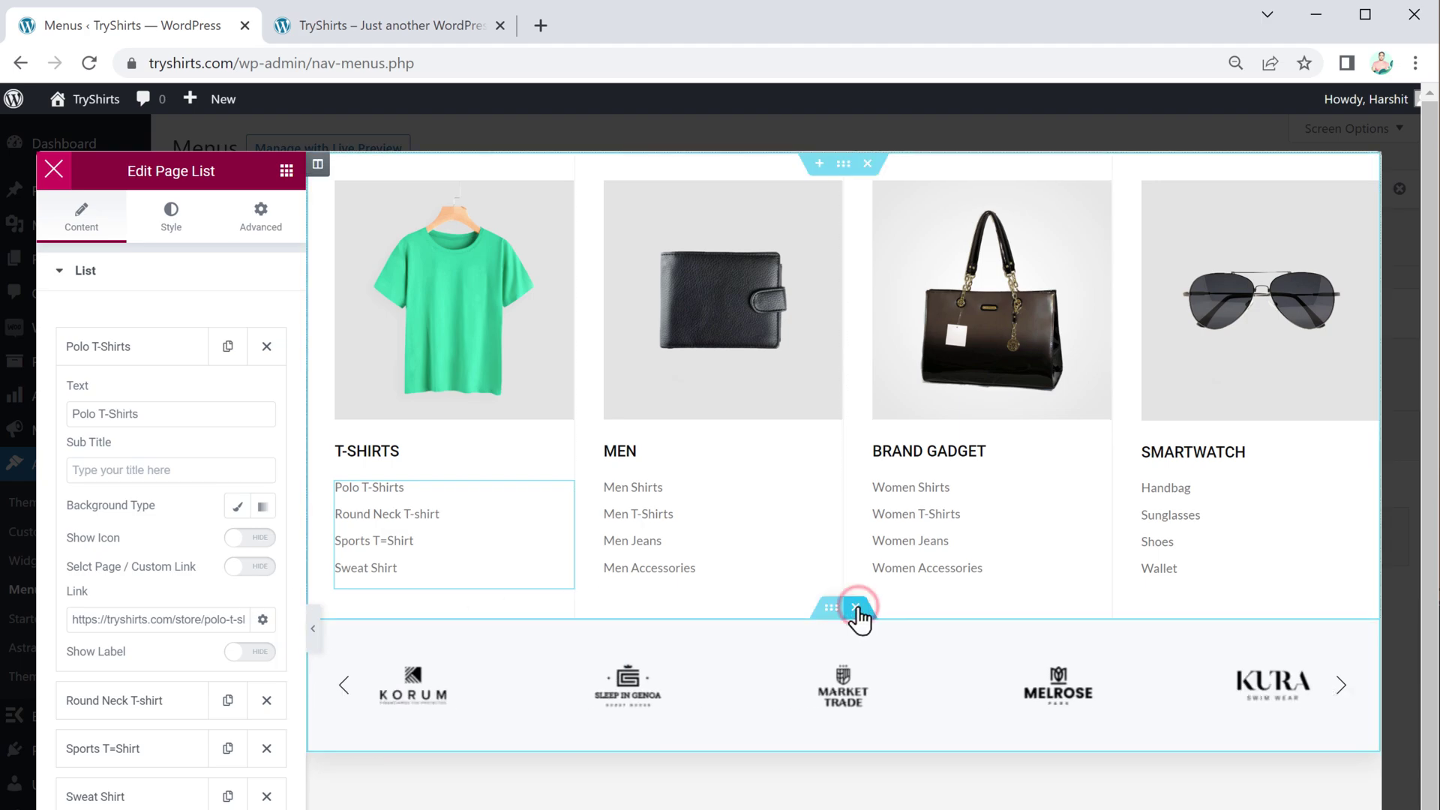
Delete the brand logo carousel section below the product columns, then update the megamenu content and close its editor.
left_click(856, 609)
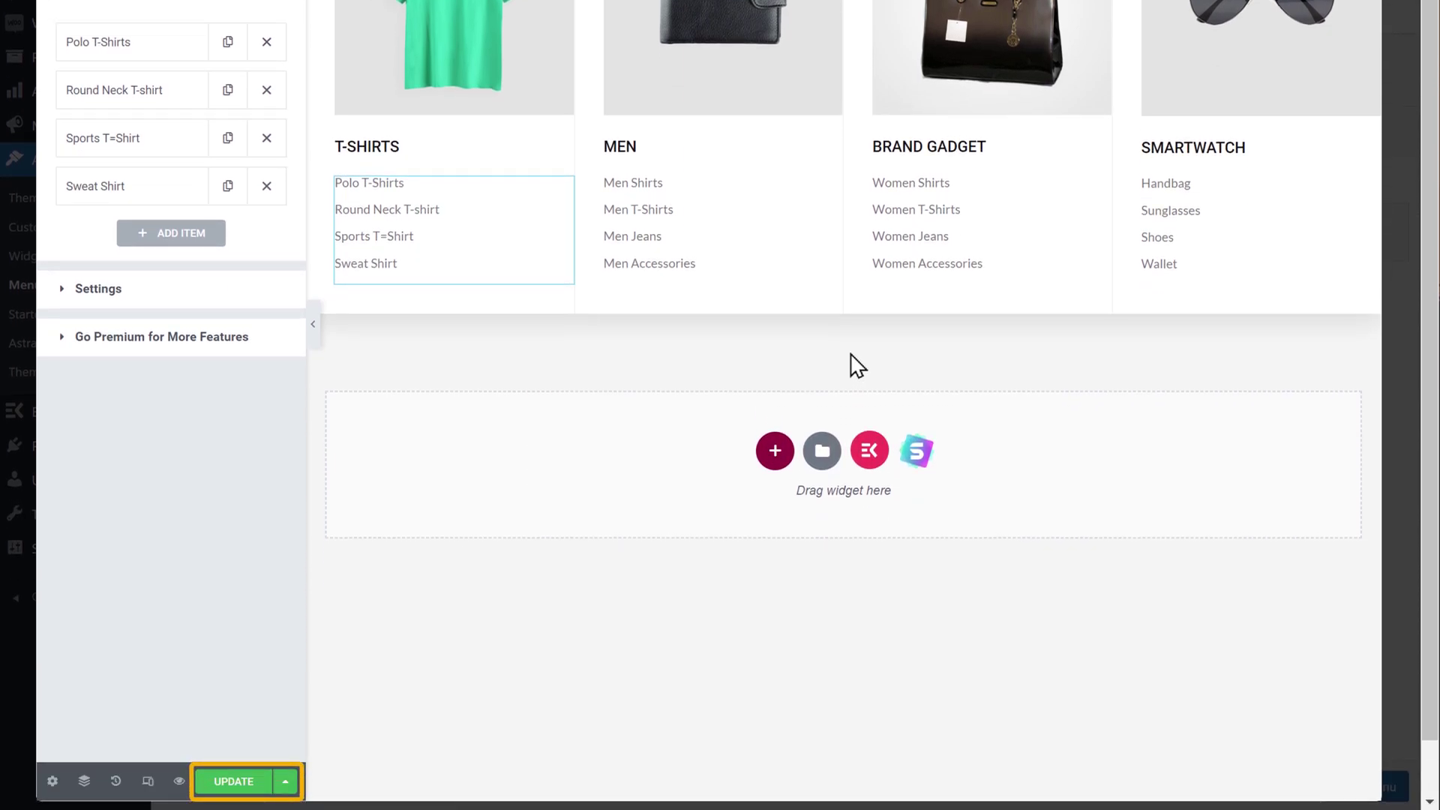
left_click(231, 784)
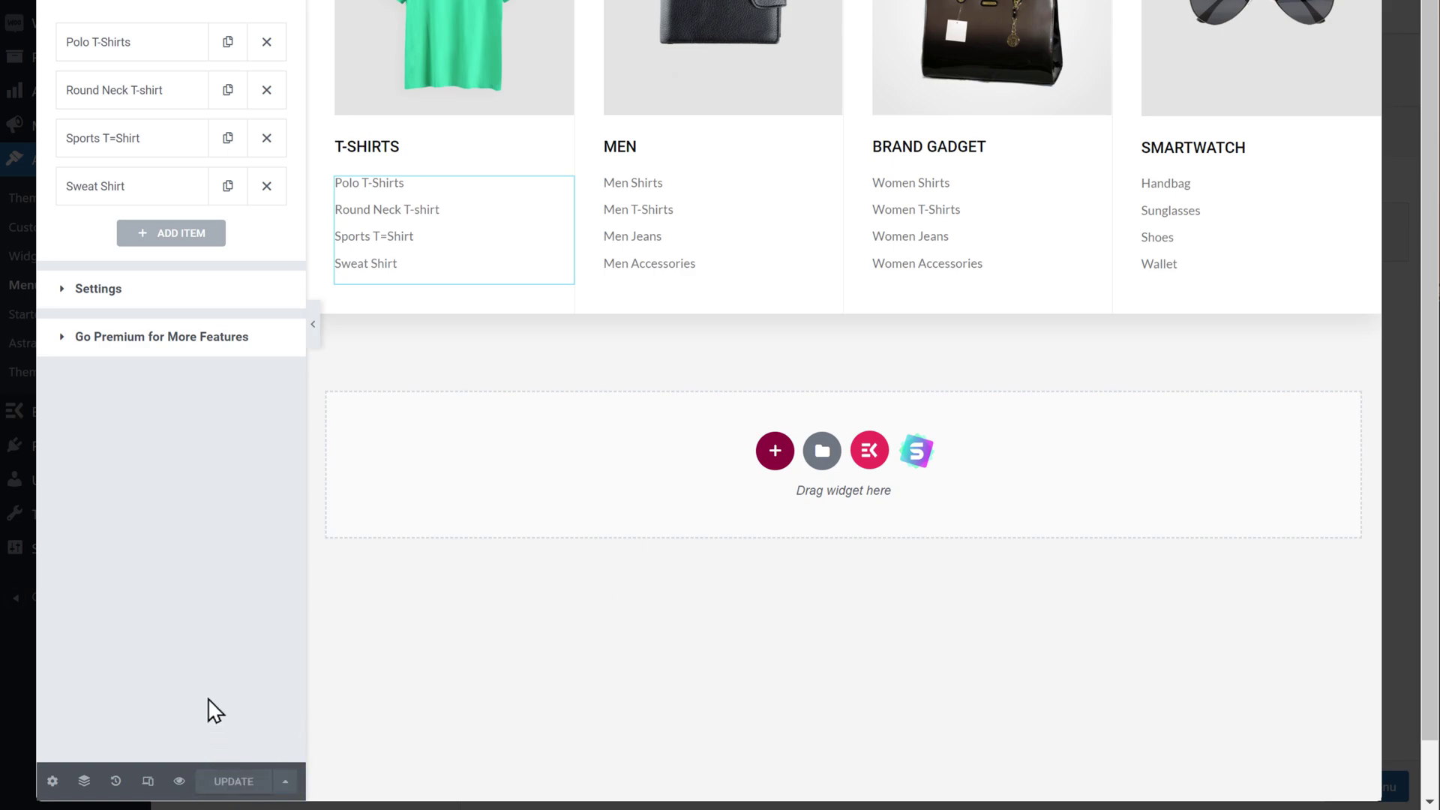
left_click(60, 84)
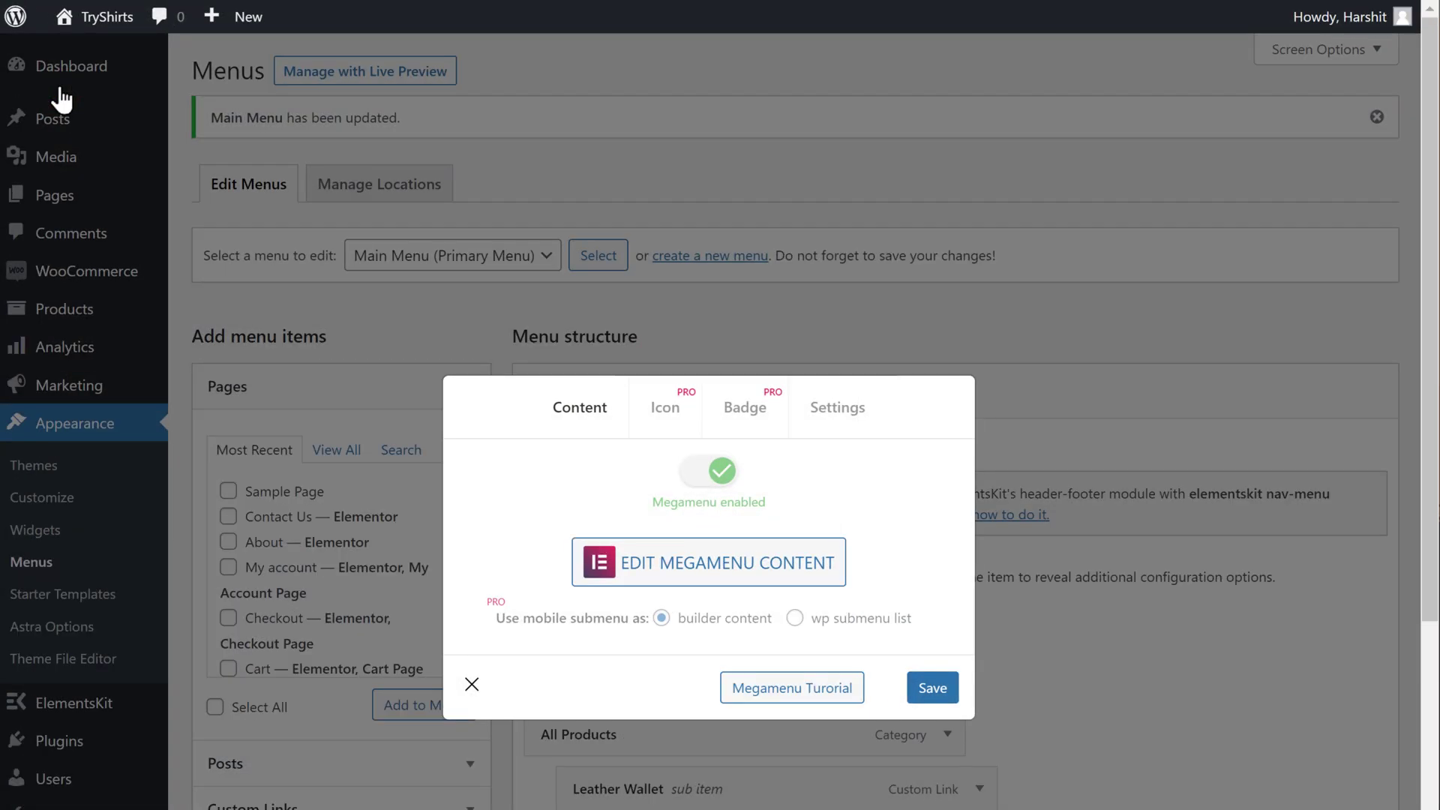
Save the All Products megamenu settings and save Main Menu.
left_click(932, 688)
left_click(472, 684)
scroll(473, 408, "down", 3)
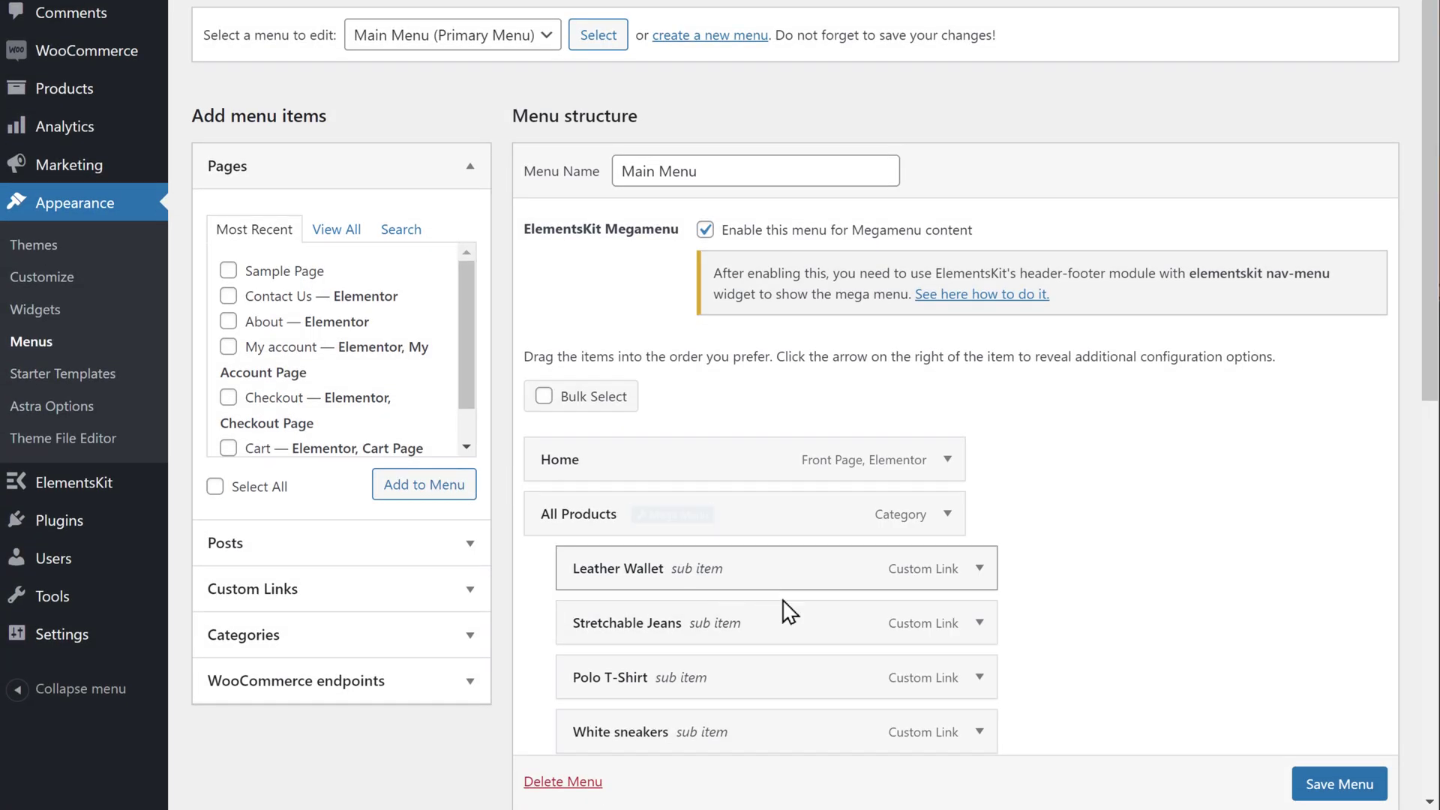
left_click(1332, 785)
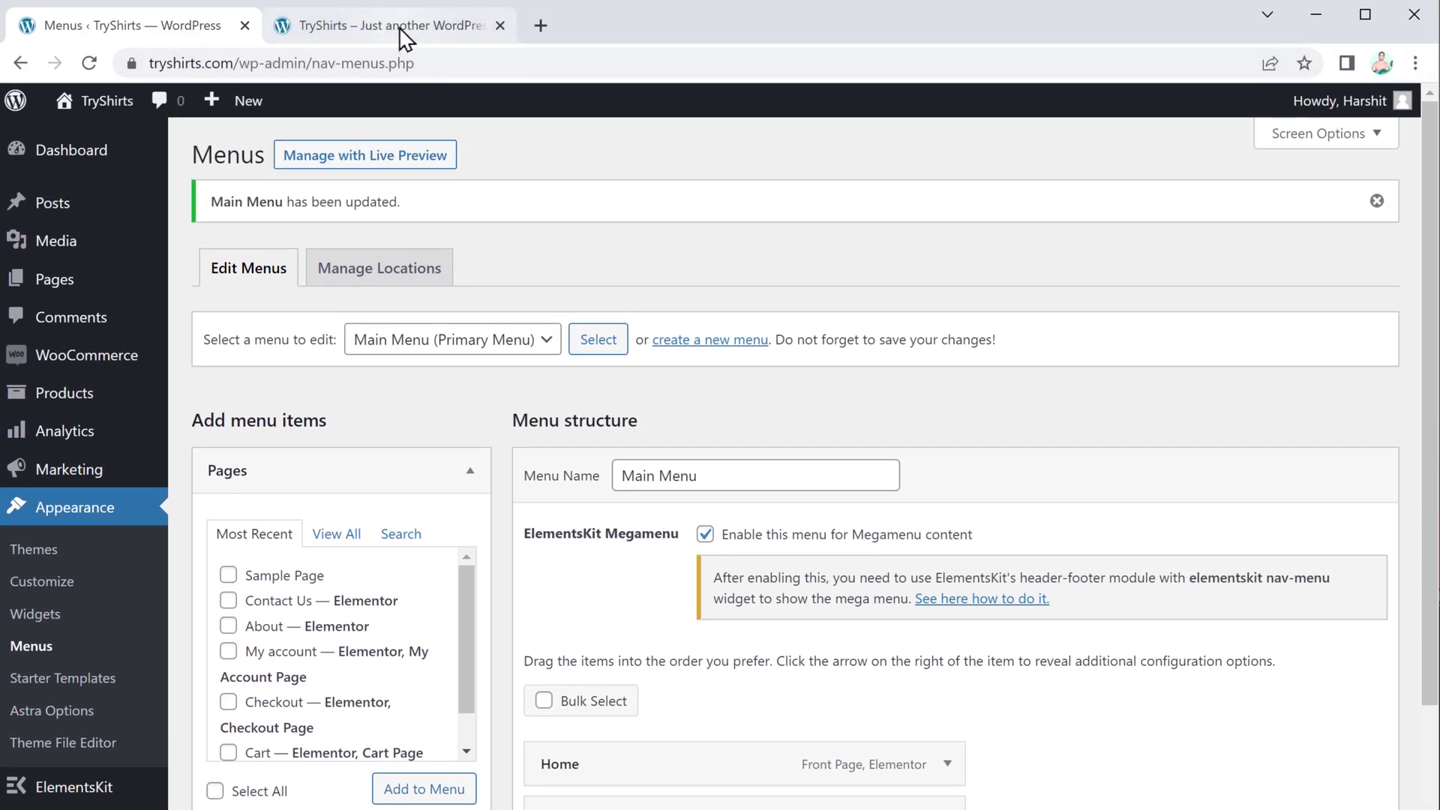
Reload the TryShirts homepage, check the All Products mega menu and open its Polo T-Shirts link.
left_click(399, 25)
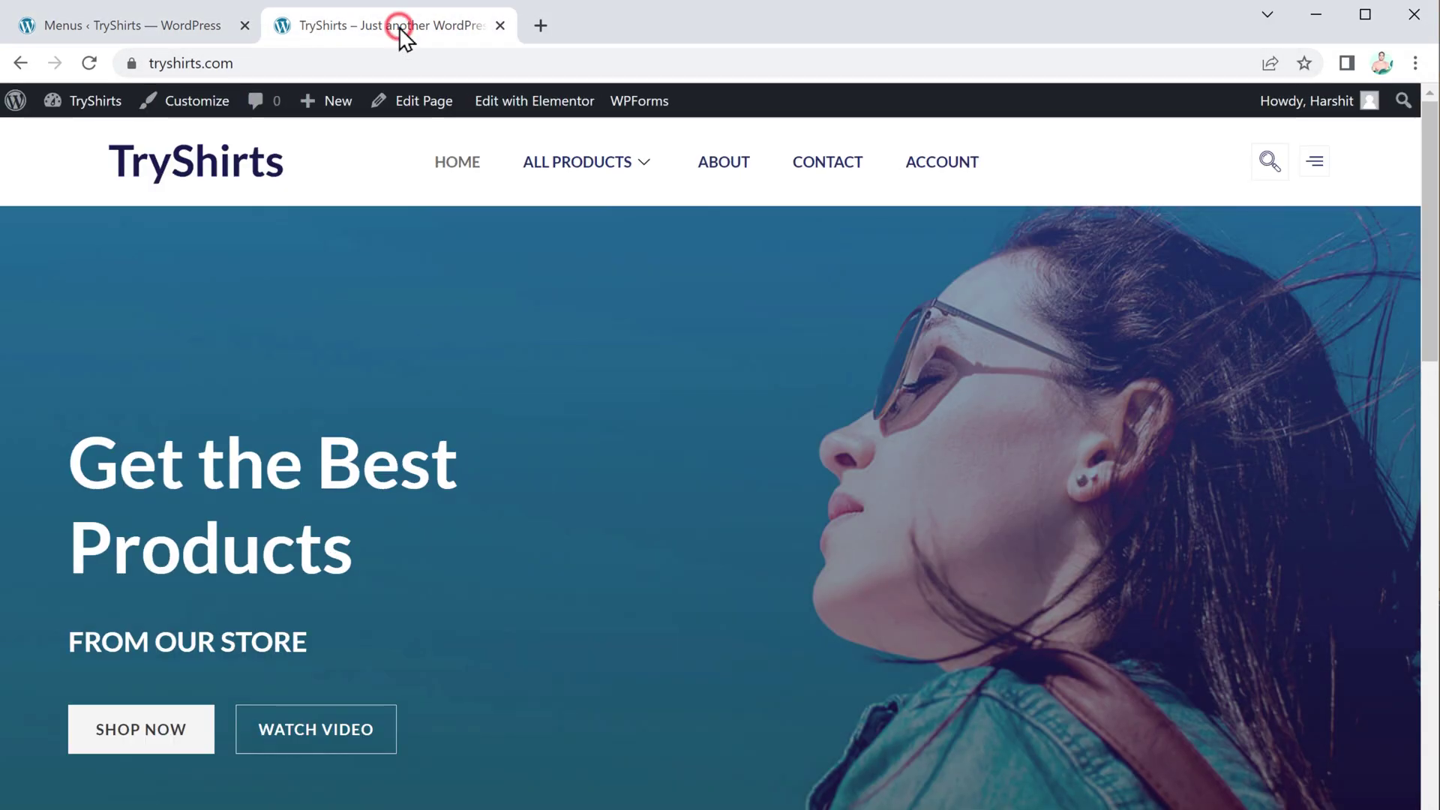
left_click(90, 63)
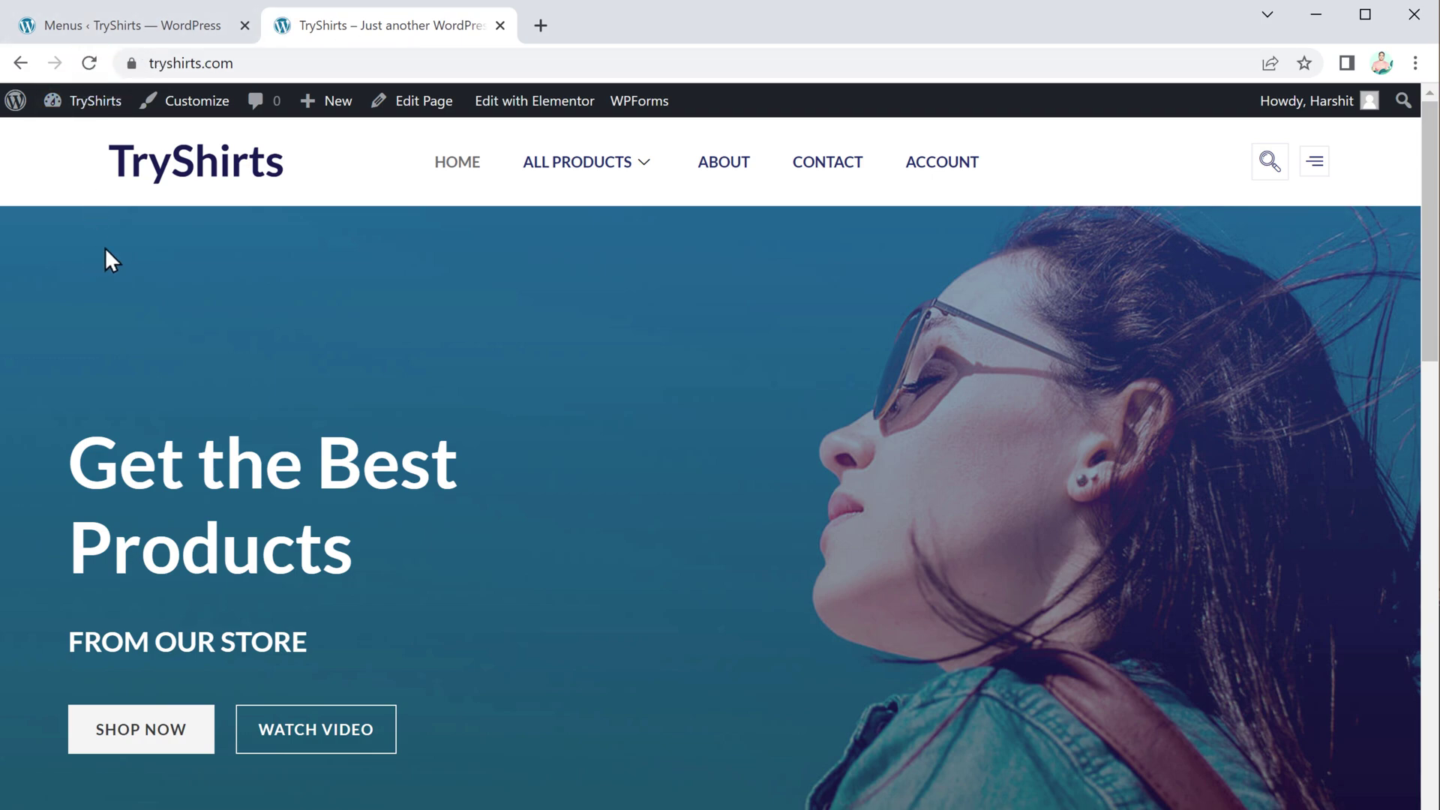
mouse_move(585, 175)
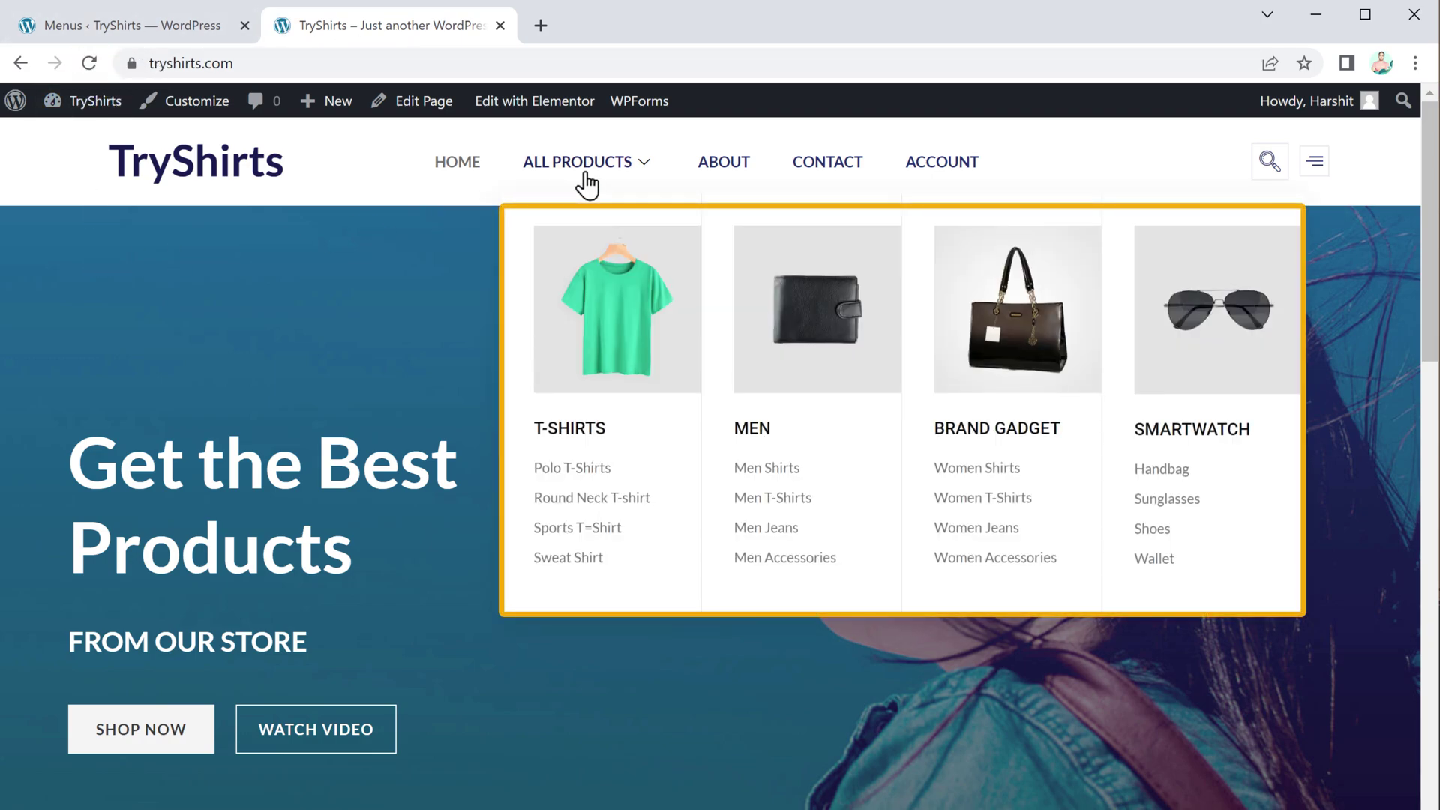
left_click(562, 465)
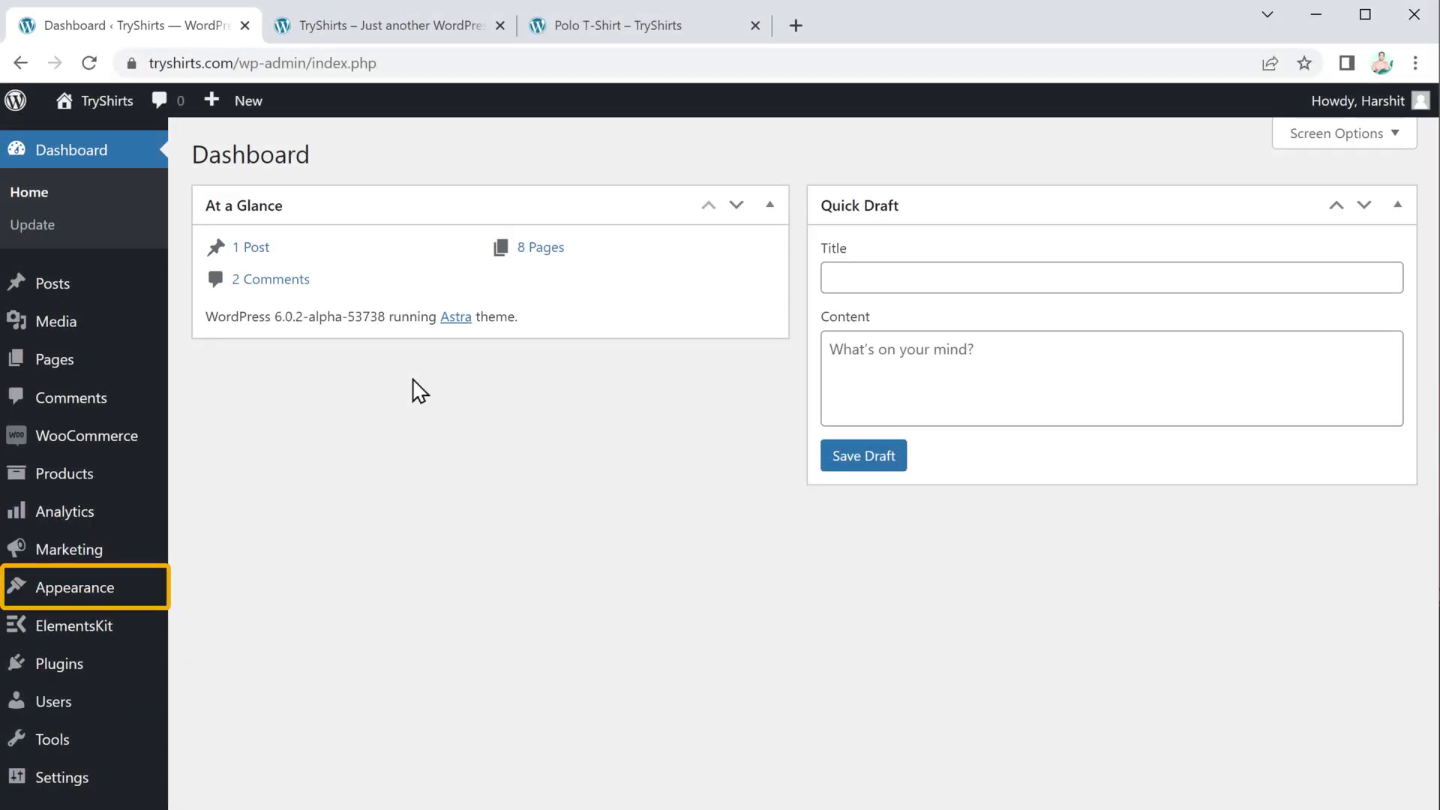
Open the All Products mega menu settings in the WordPress menu editor, set Full Width and Default position, and save them.
mouse_move(101, 595)
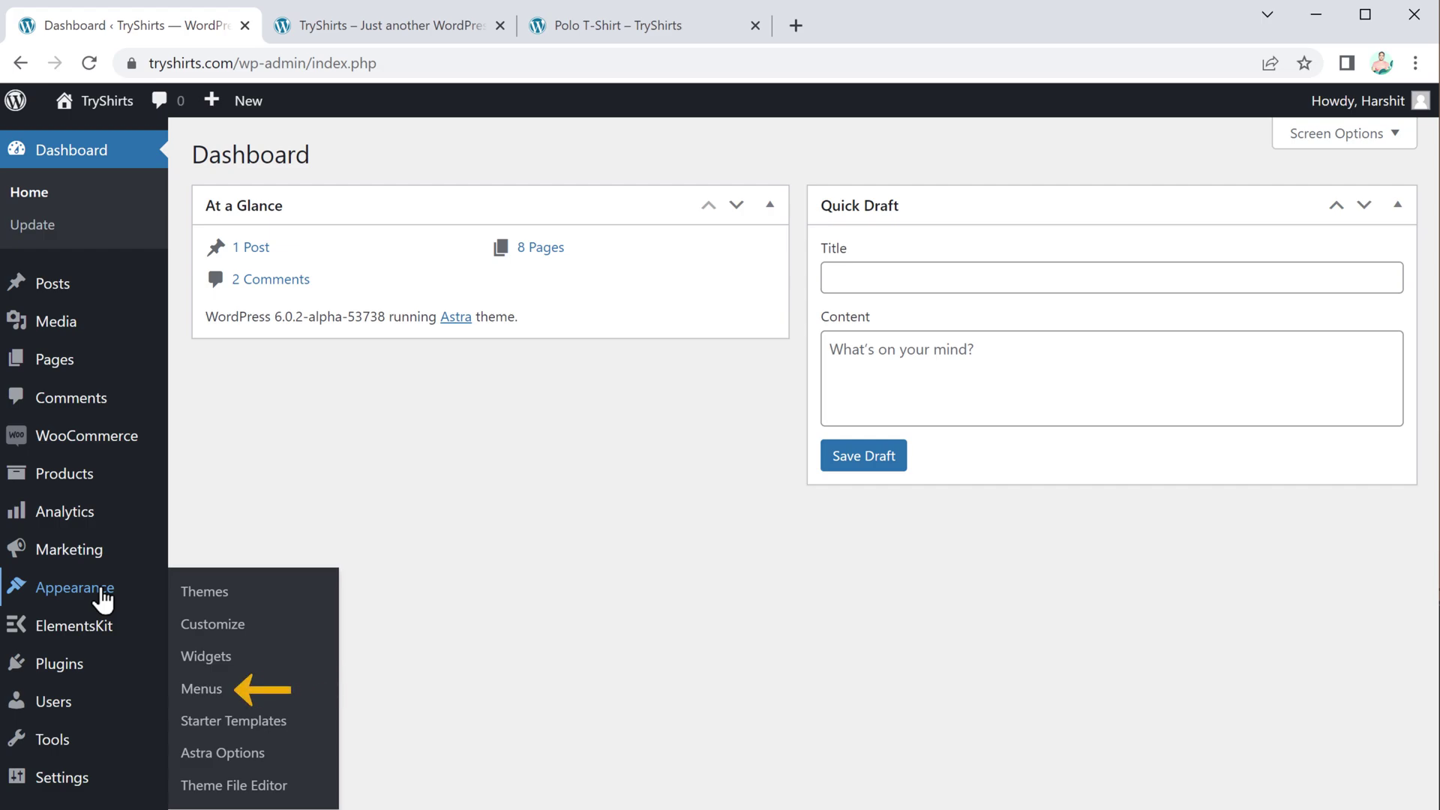
left_click(201, 689)
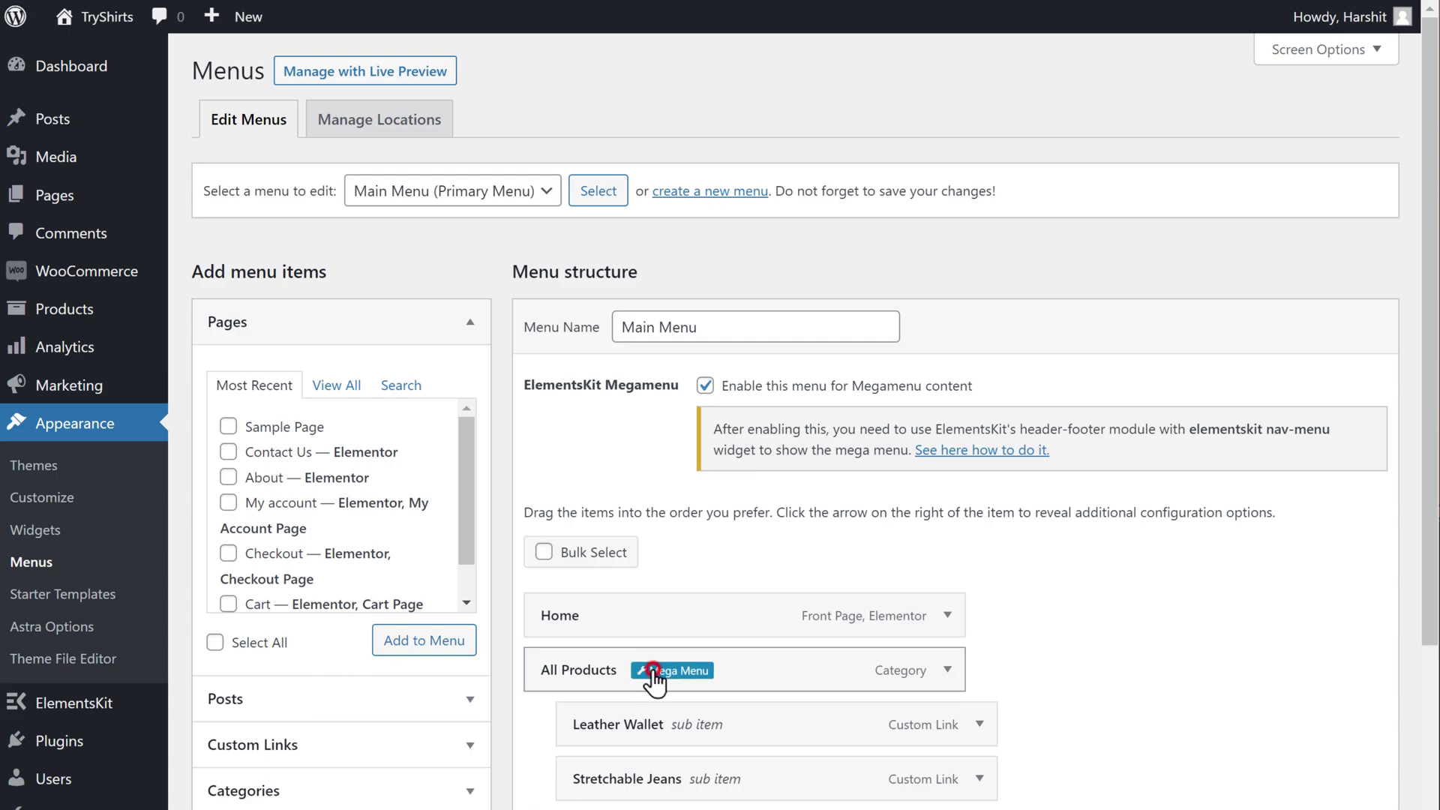
left_click(654, 671)
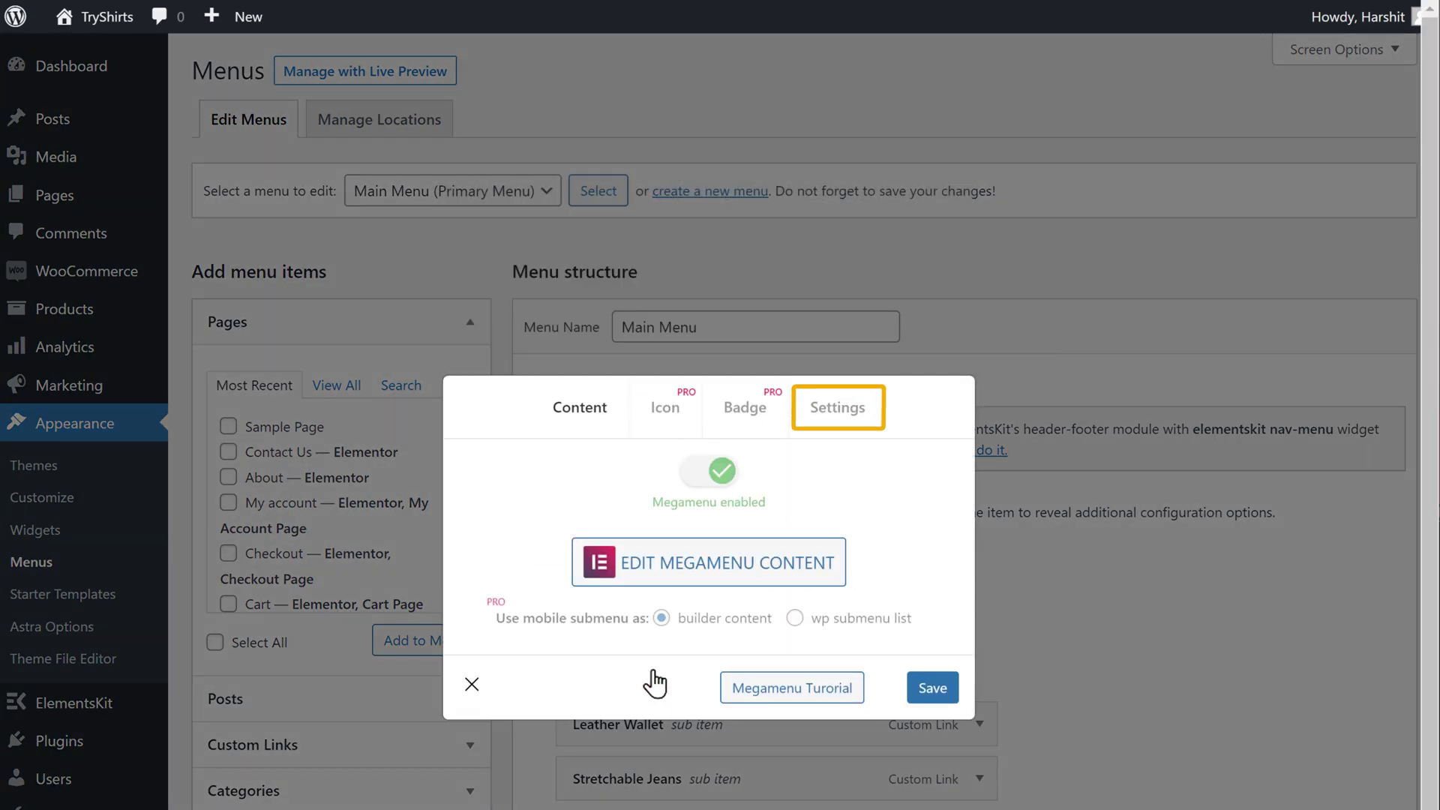
left_click(831, 420)
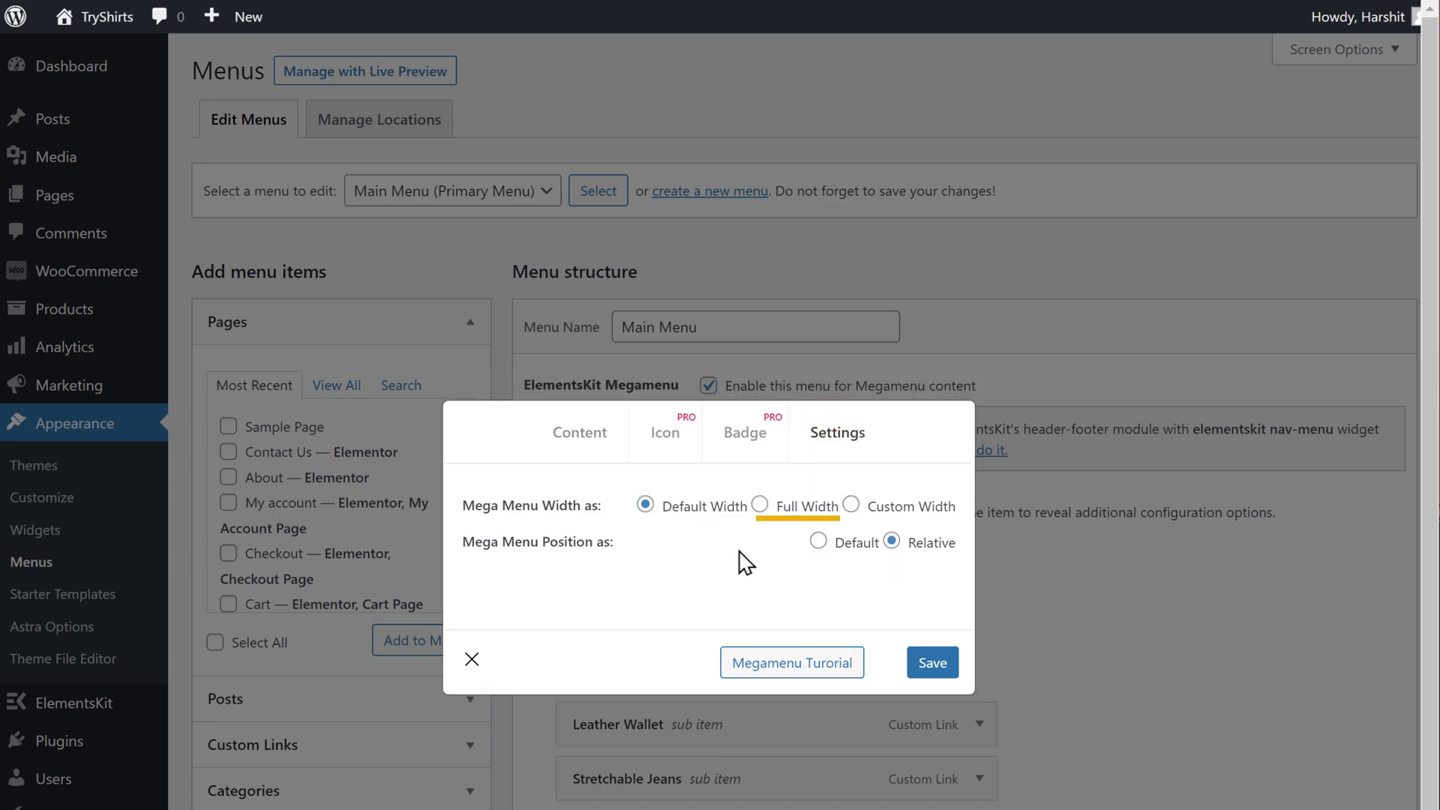
left_click(759, 505)
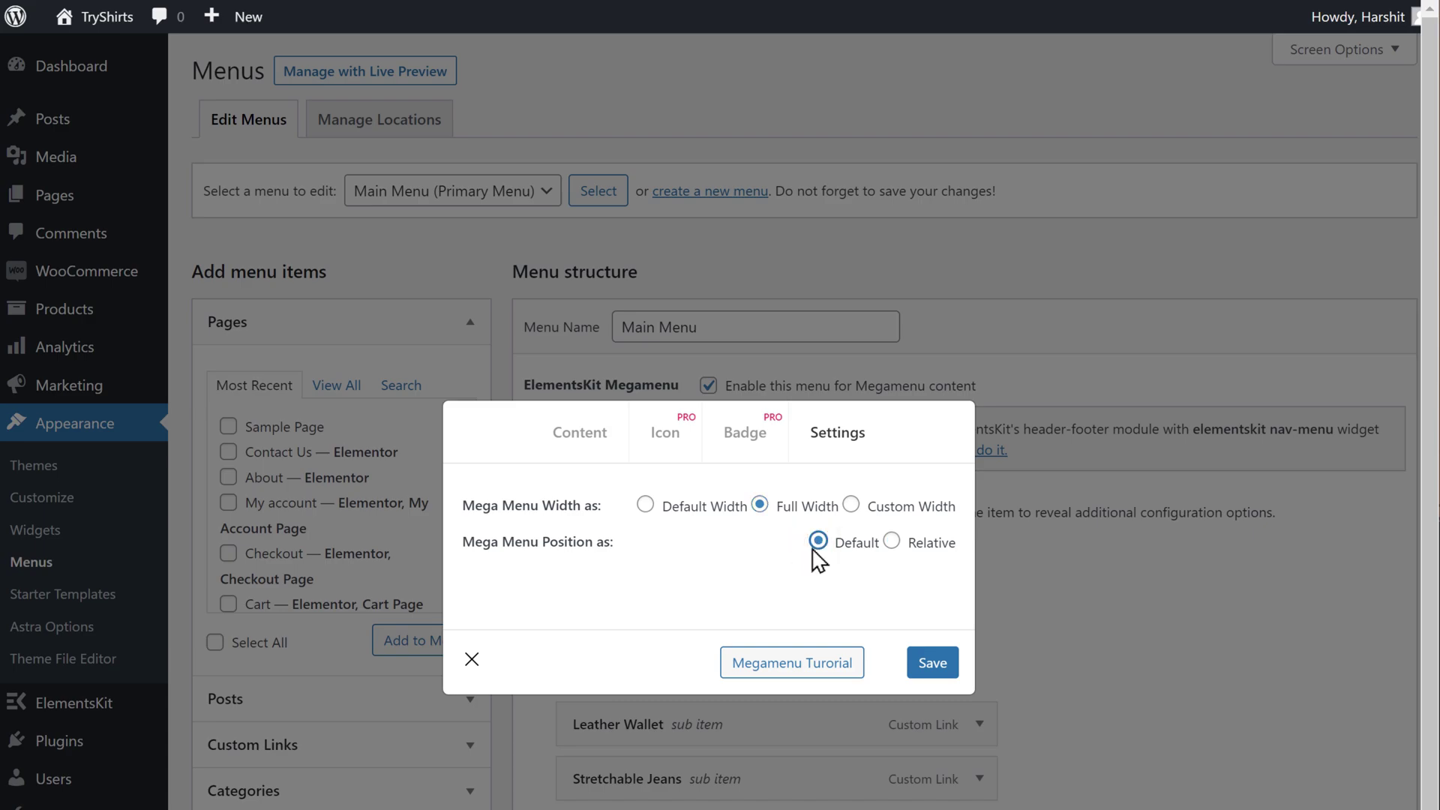
left_click(927, 666)
Reload the TryShirts homepage and check the layout of the All Products mega menu.
key("F11")
left_click(353, 35)
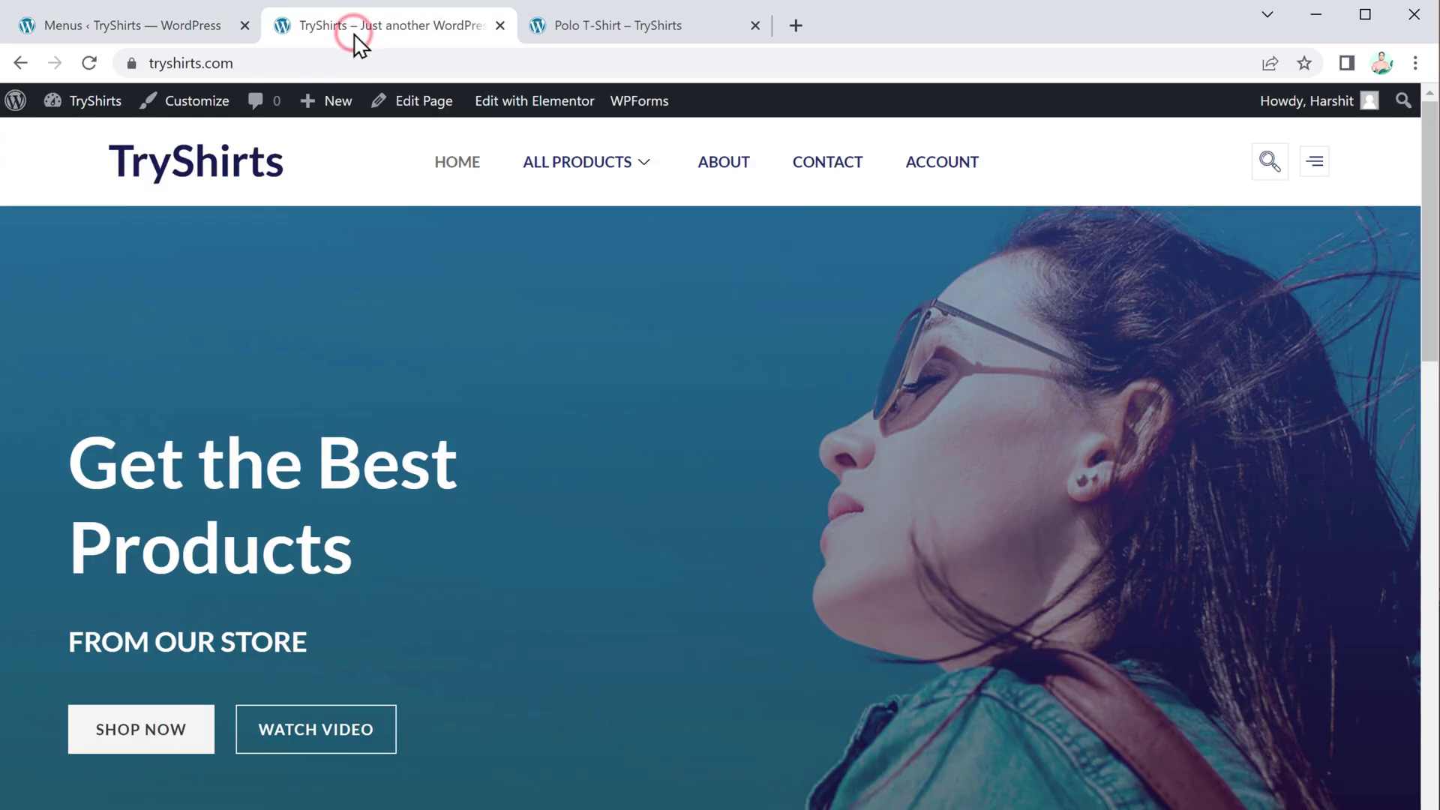
left_click(89, 63)
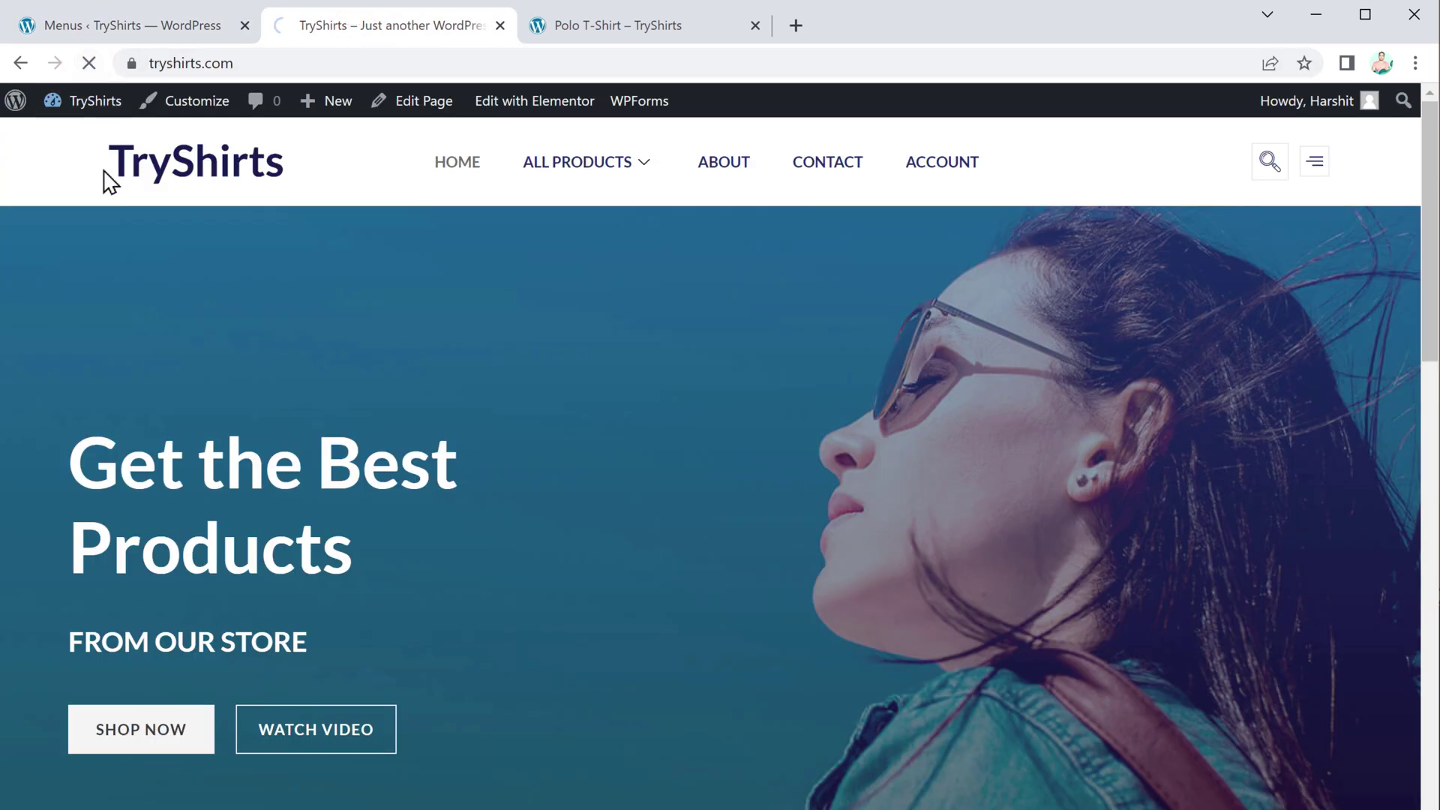
mouse_move(563, 184)
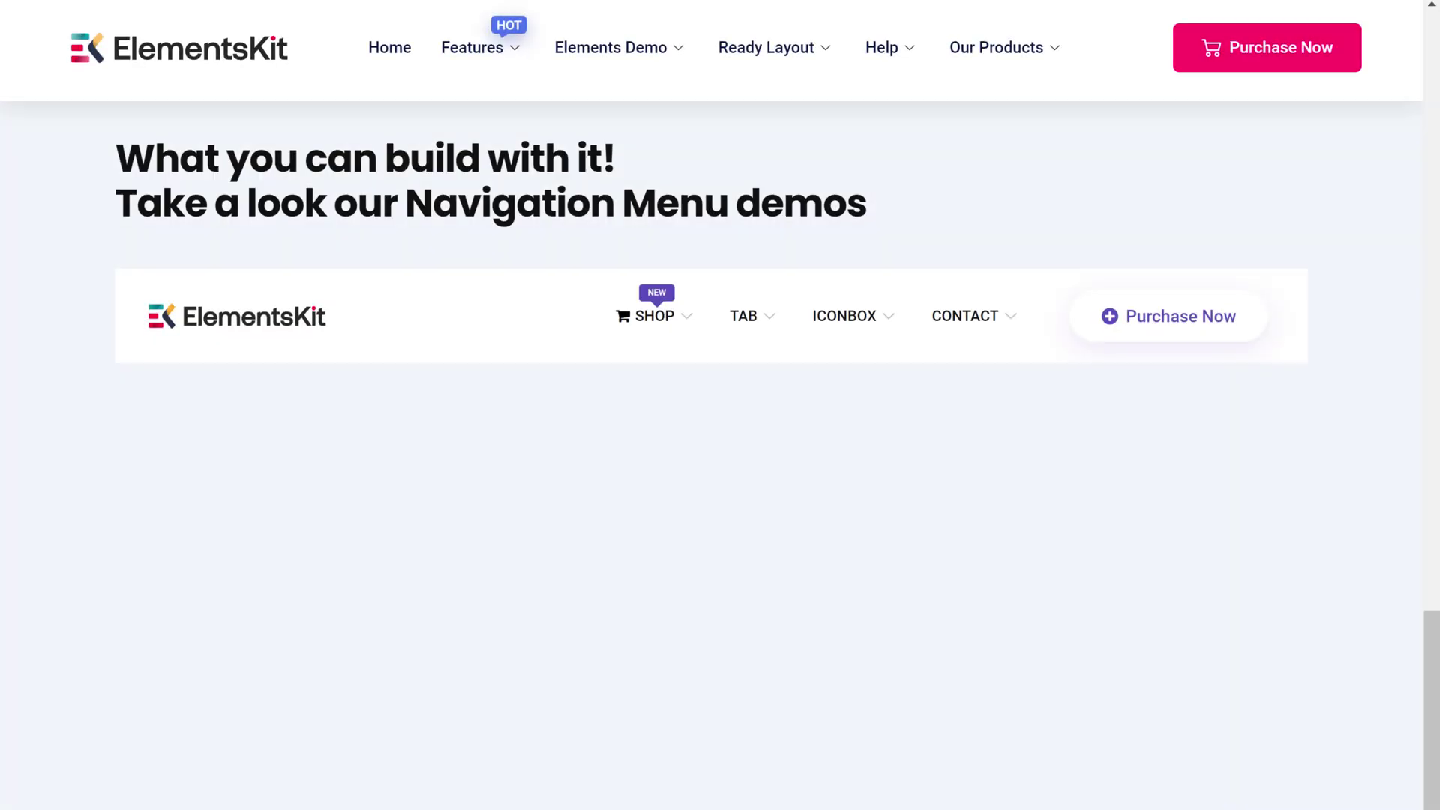
Examine the Shop, Iconbox and Contact menus in ElementsKit's Navigation Menu demos, then open the wl.tools/mega-menu-elementor link for the pro plugin.
scroll(771, 444, "down", 2)
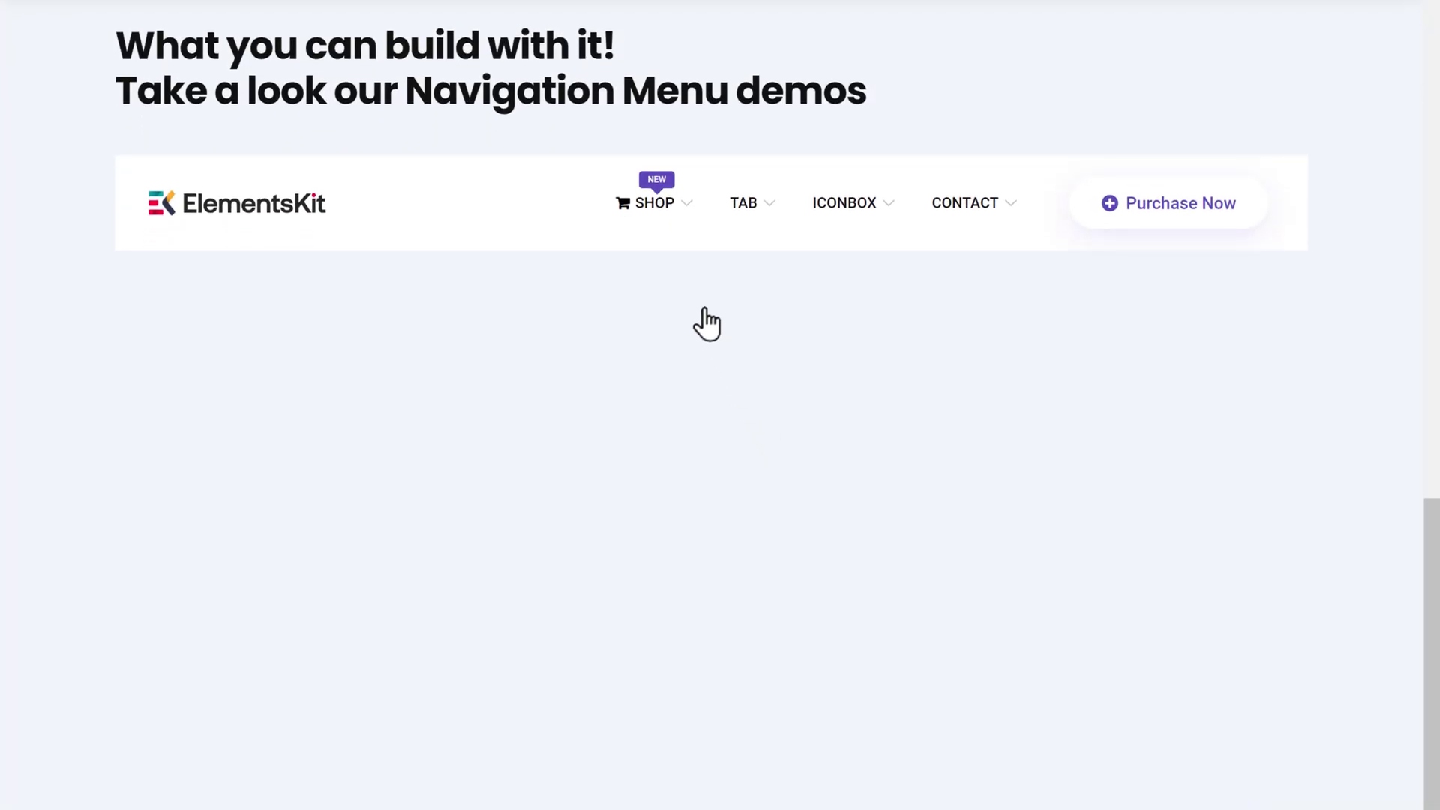
mouse_move(654, 219)
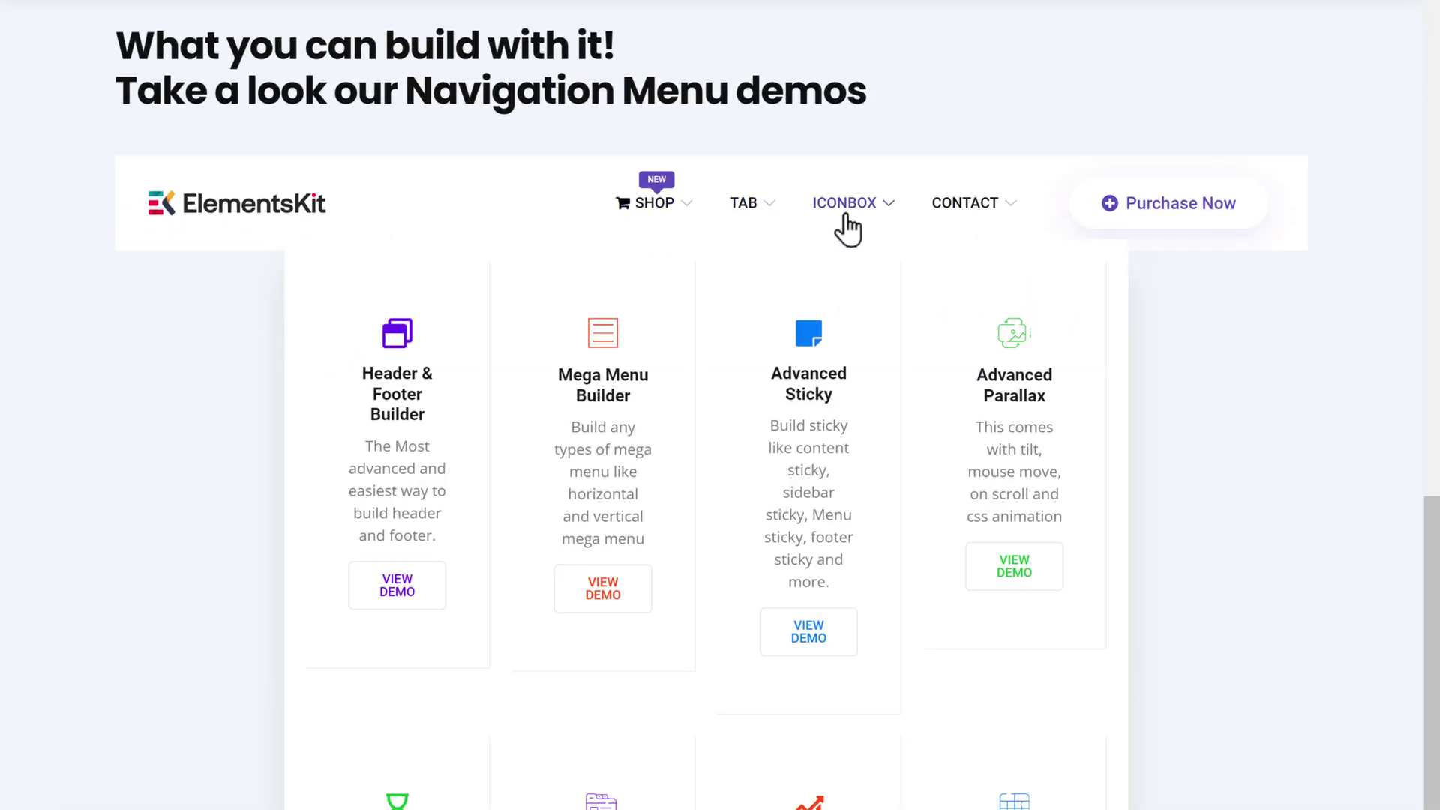
mouse_move(969, 229)
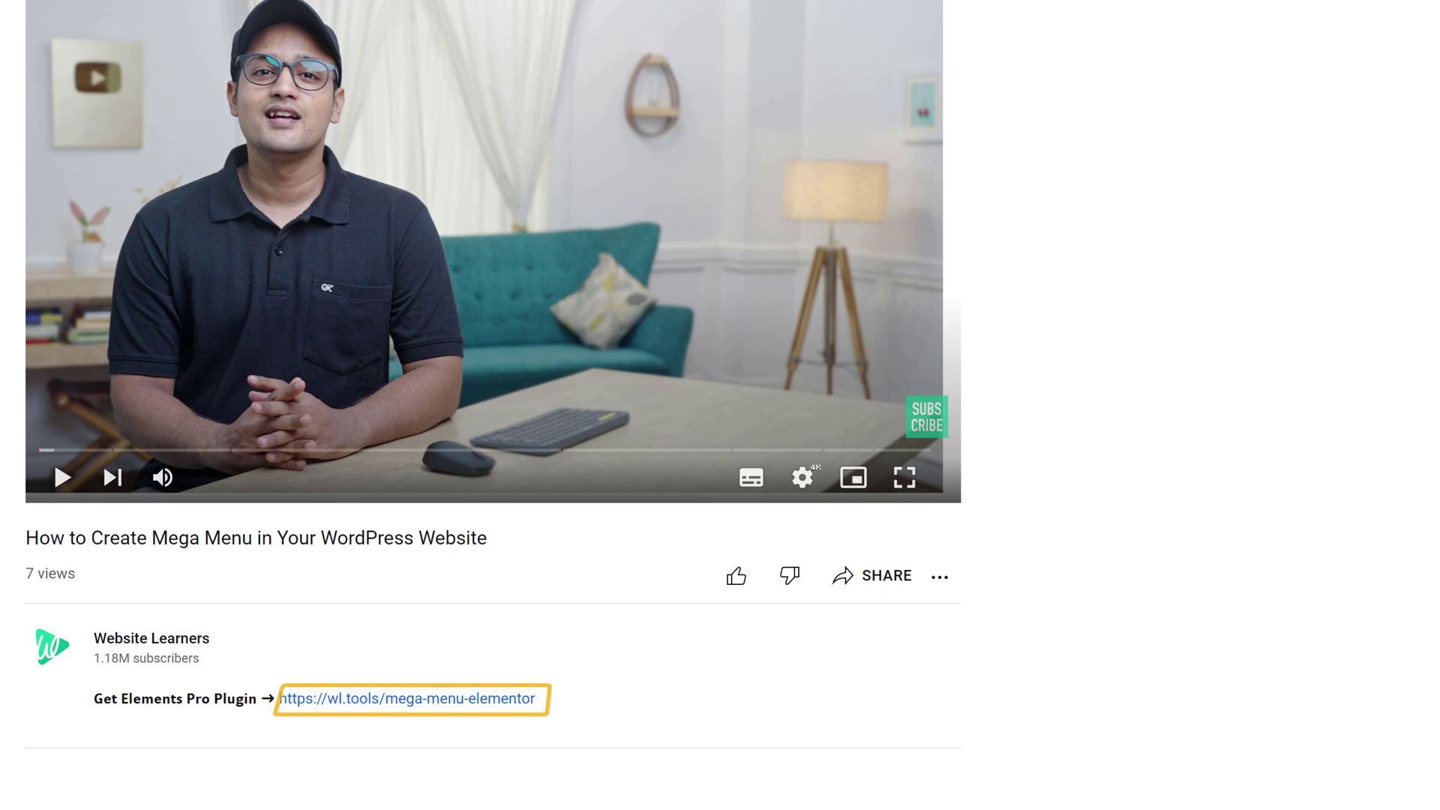
left_click(391, 701)
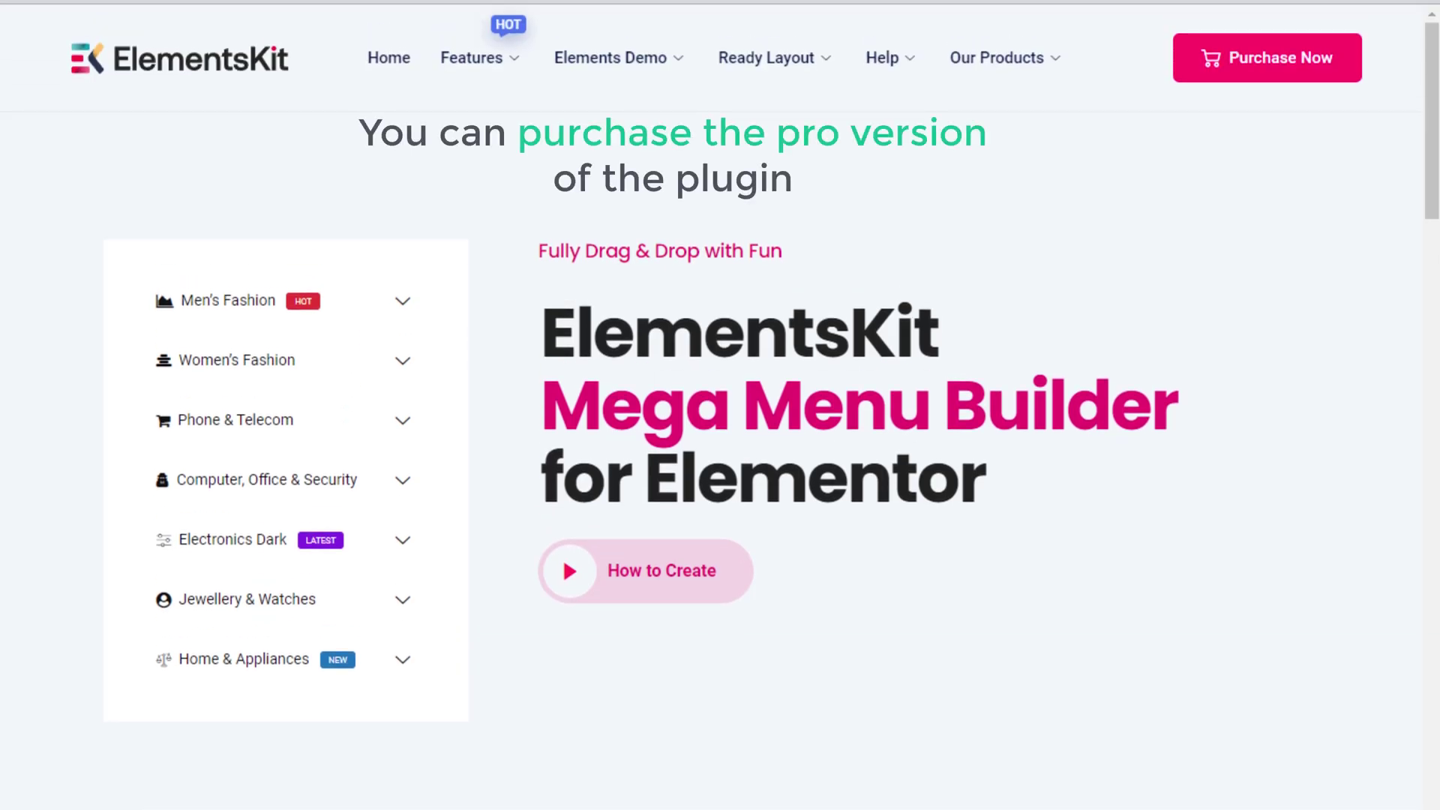